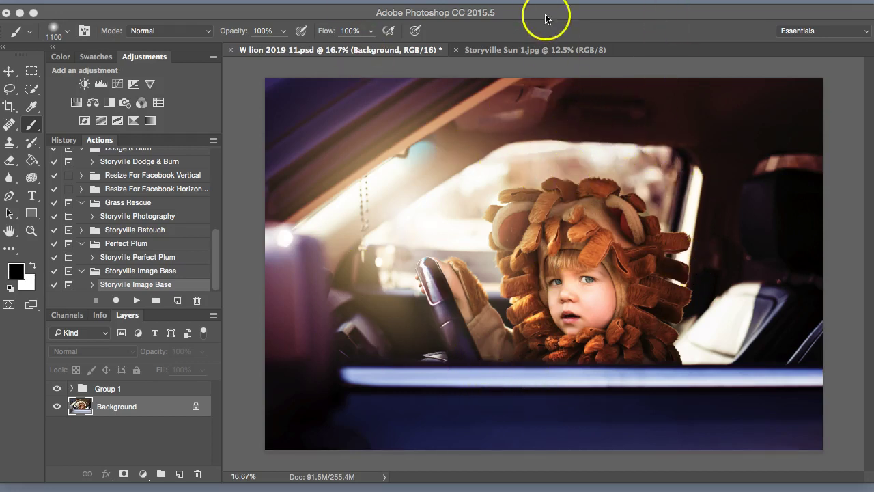
Toggle Group 1's visibility to compare the finished edit with the original photo.
click(57, 389)
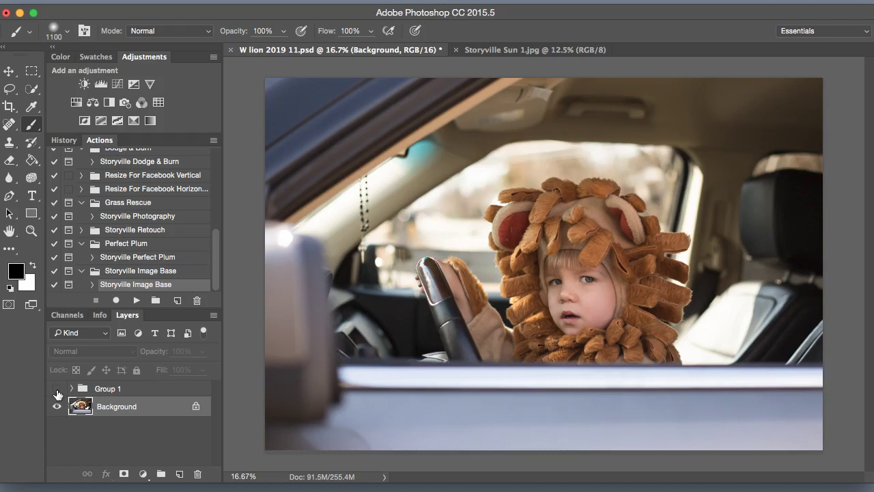
click(57, 389)
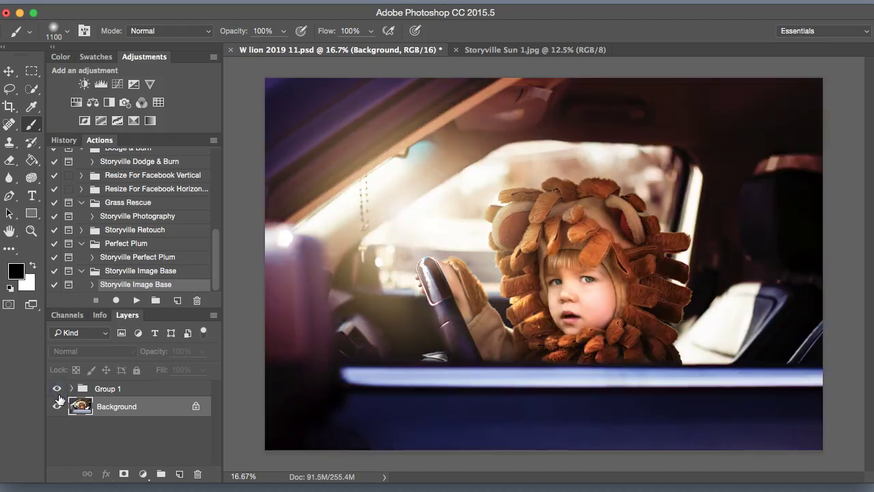
click(57, 389)
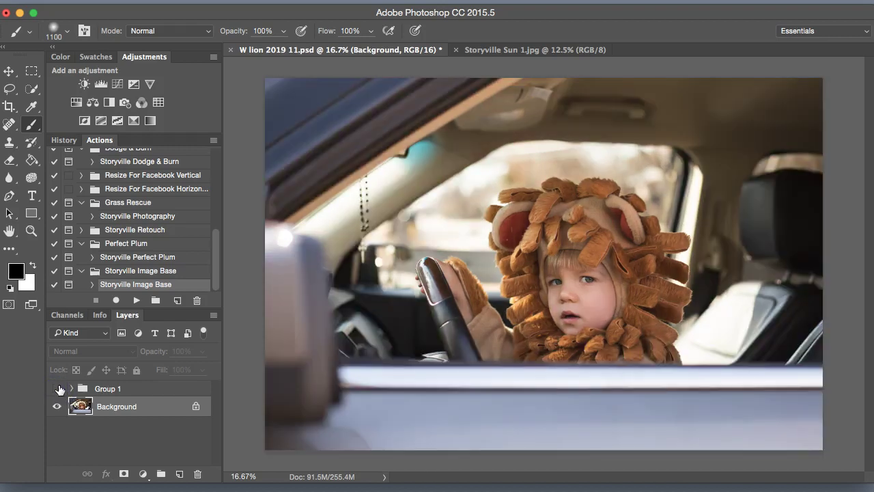
click(58, 389)
Delete Group 1 and run the Storyville Image Base action, continuing past its message.
drag(87, 389, 200, 475)
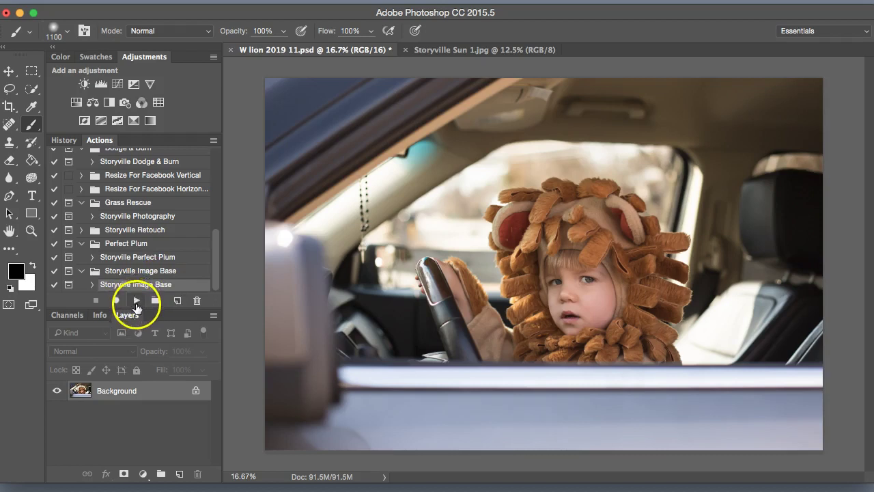
click(136, 301)
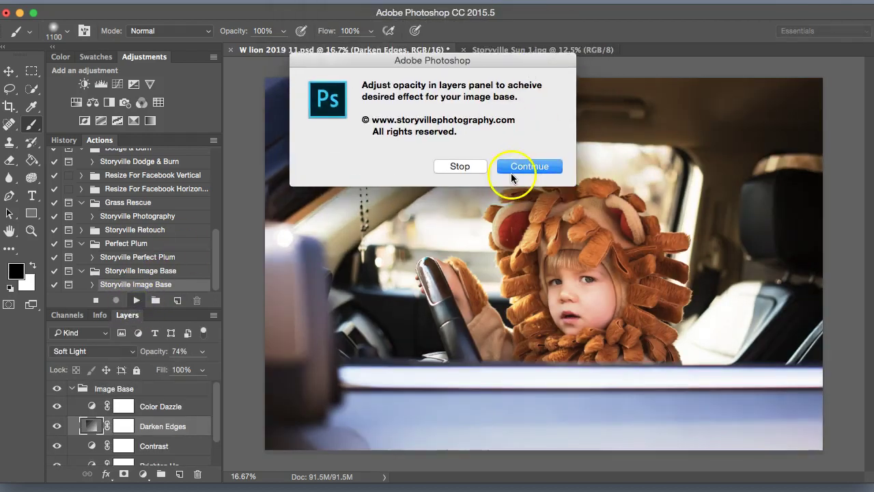
click(537, 166)
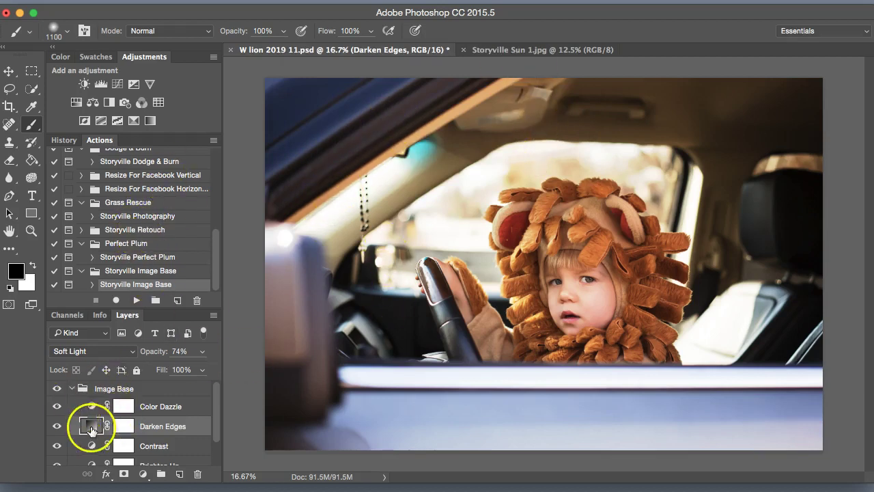
Hide the Brighten Up layer inside the Image Base group.
drag(220, 432, 217, 473)
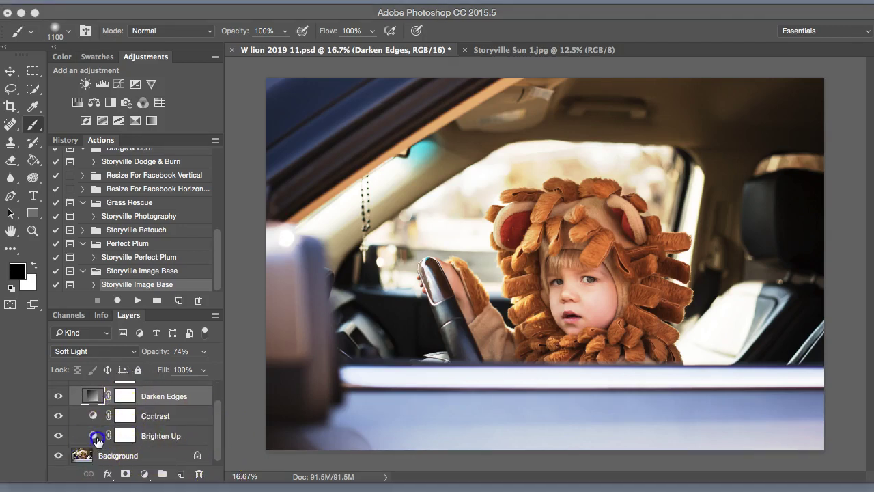
click(95, 441)
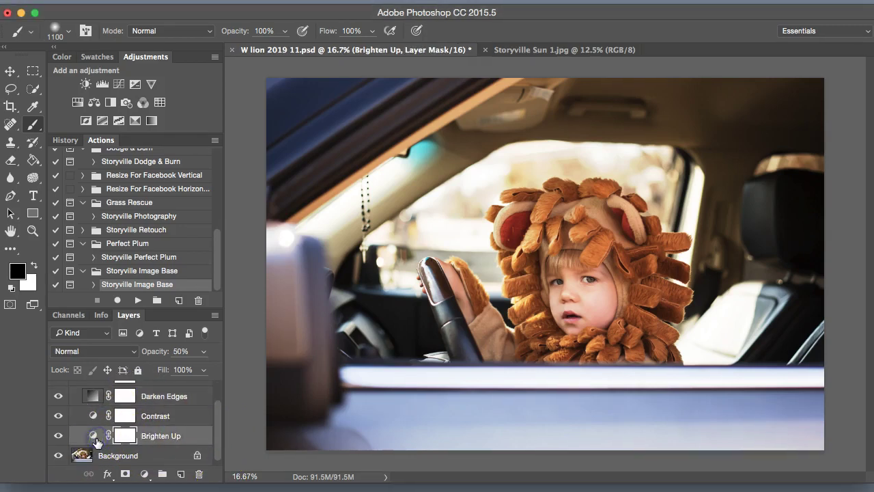
click(57, 436)
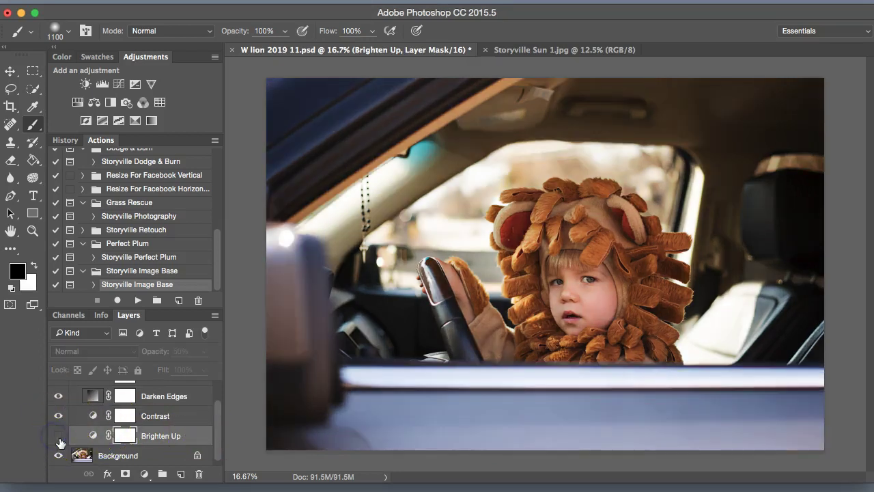
Edit the Darken Edges gradient fill: centre it on the child's face and set its scale to 101%.
double_click(93, 399)
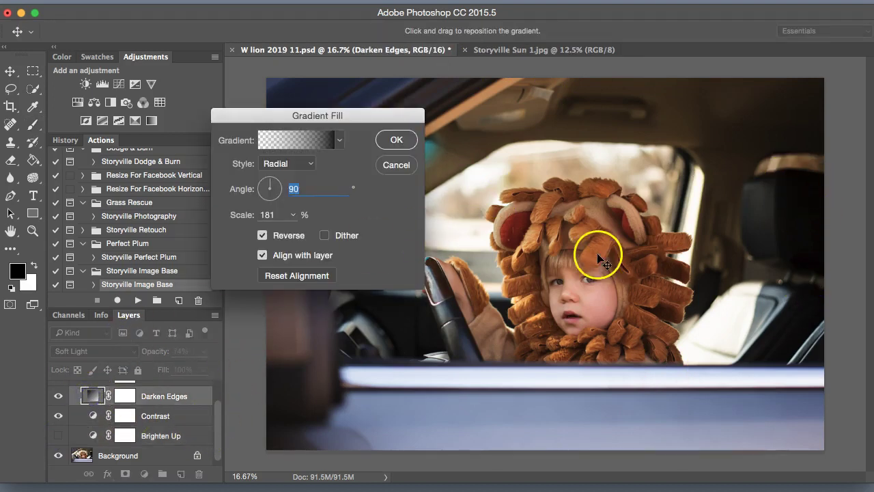
drag(598, 258, 610, 282)
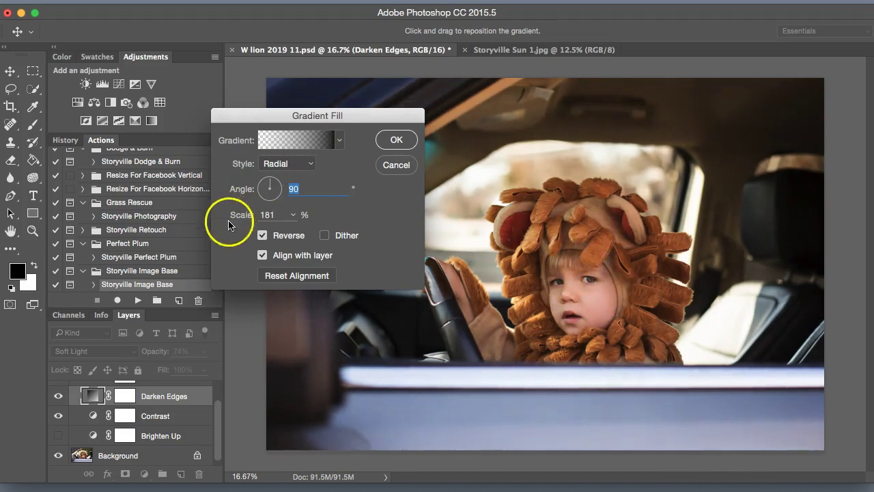
drag(245, 215, 246, 215)
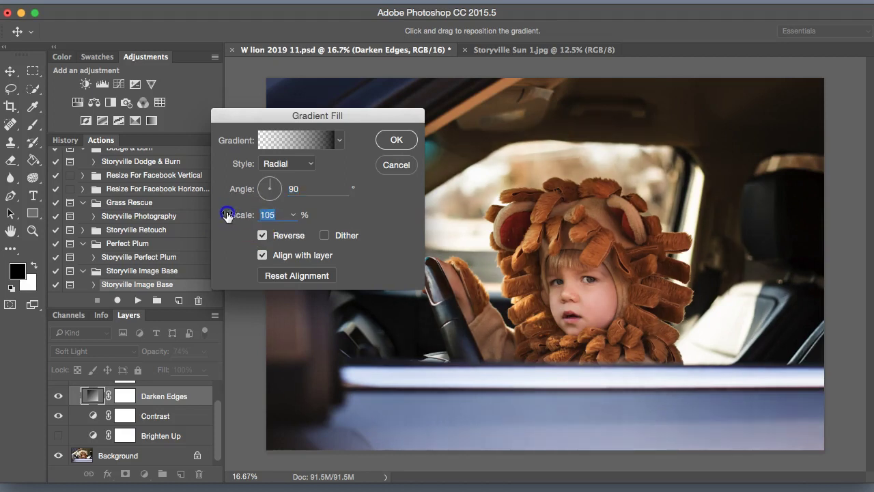
drag(228, 214, 224, 215)
drag(581, 301, 578, 274)
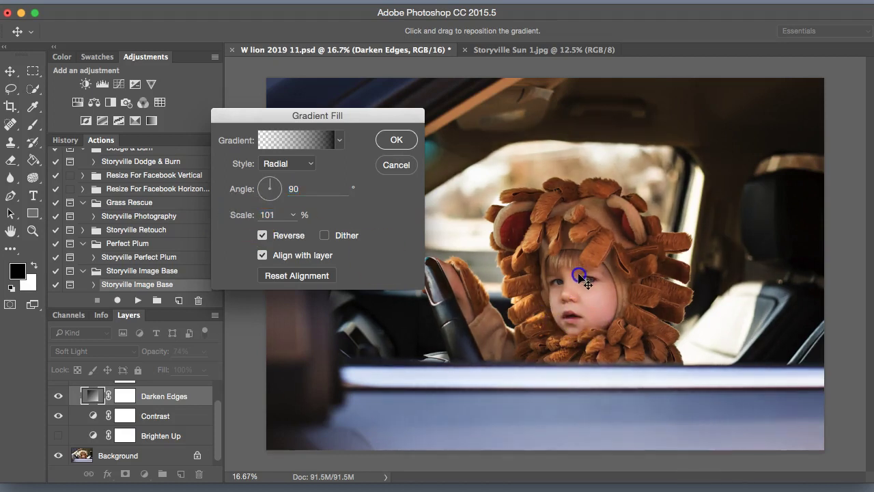
click(401, 141)
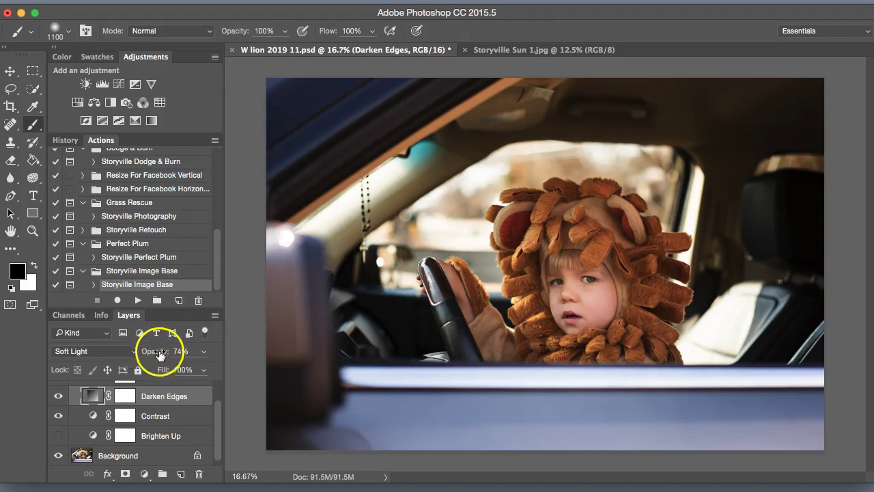
Set the Darken Edges layer's opacity to 41% and collapse the Image Base group.
drag(143, 352, 137, 352)
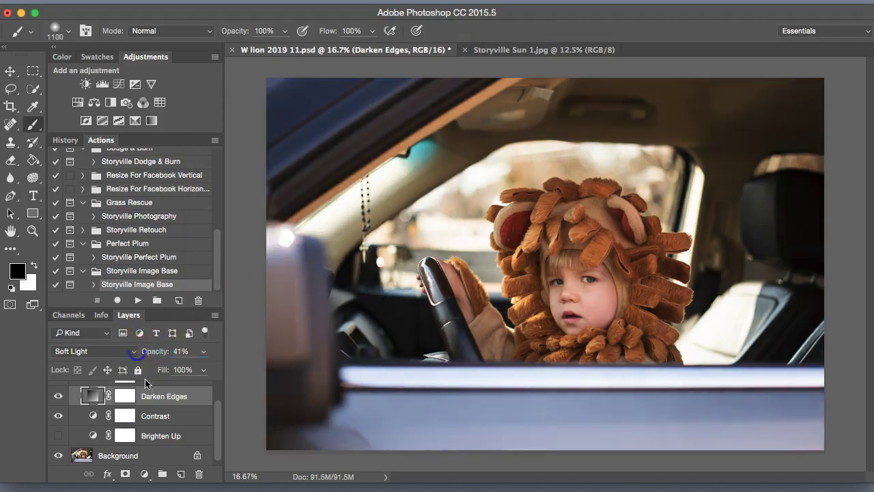
drag(221, 401, 82, 387)
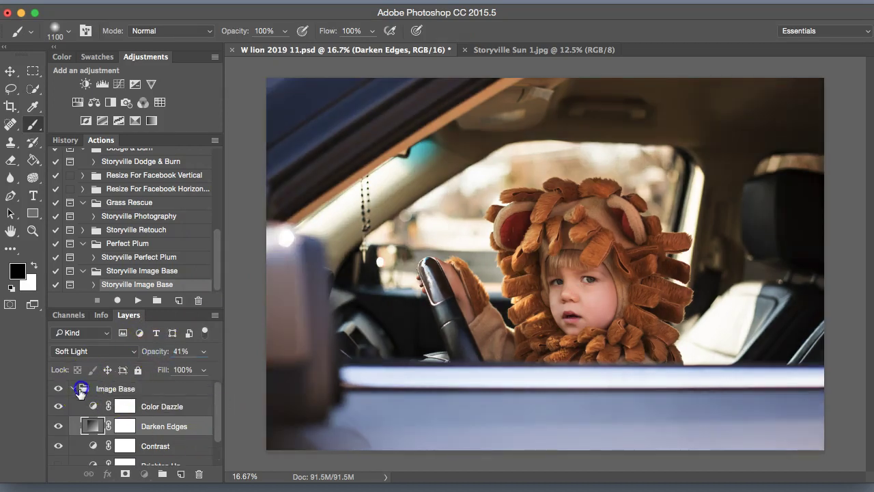
click(80, 389)
click(72, 388)
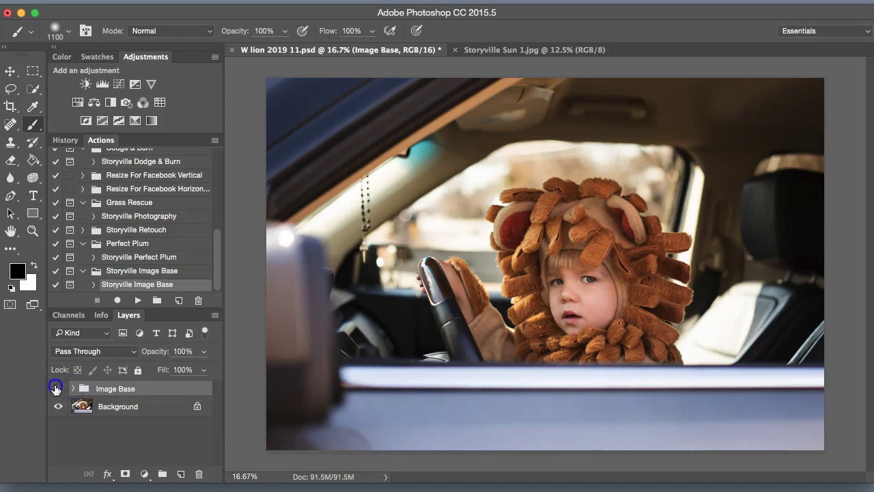
Toggle the Image Base group's visibility to compare the photo with and without the base edit.
click(57, 388)
click(56, 387)
click(58, 388)
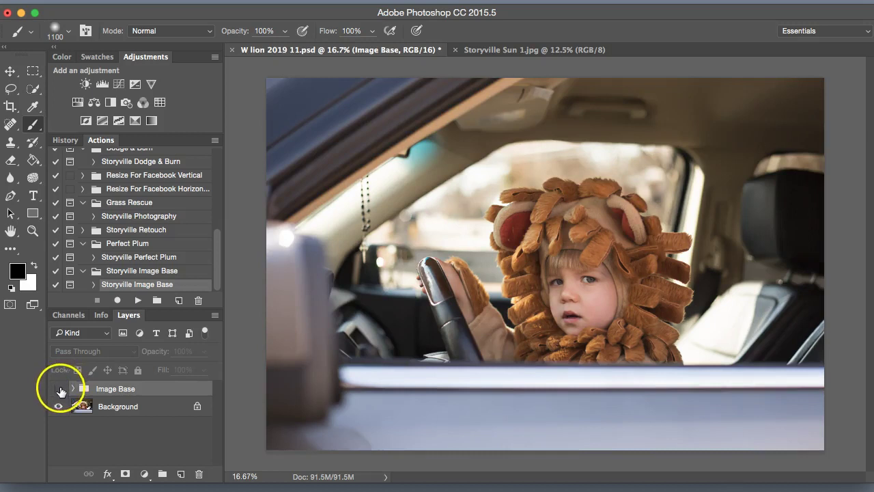
click(59, 389)
click(59, 389)
click(59, 389)
Run the Storyville Perfect Plum action and continue past its message.
click(112, 256)
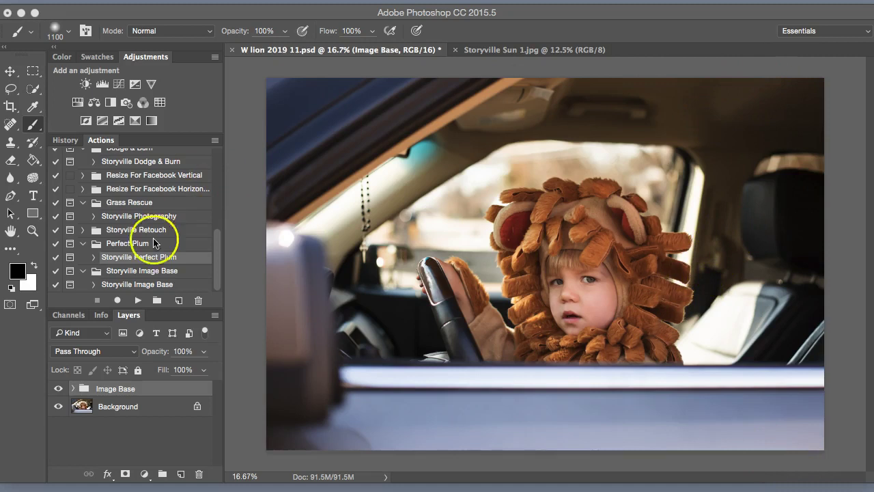
click(137, 300)
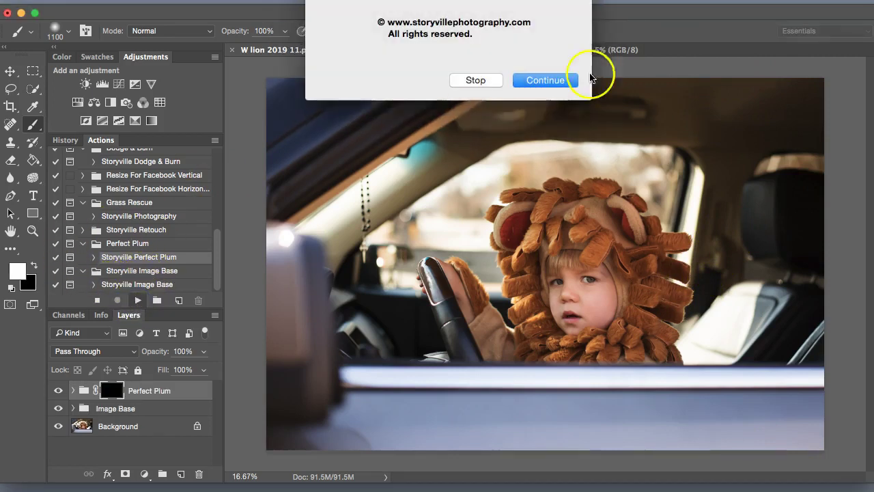
click(574, 81)
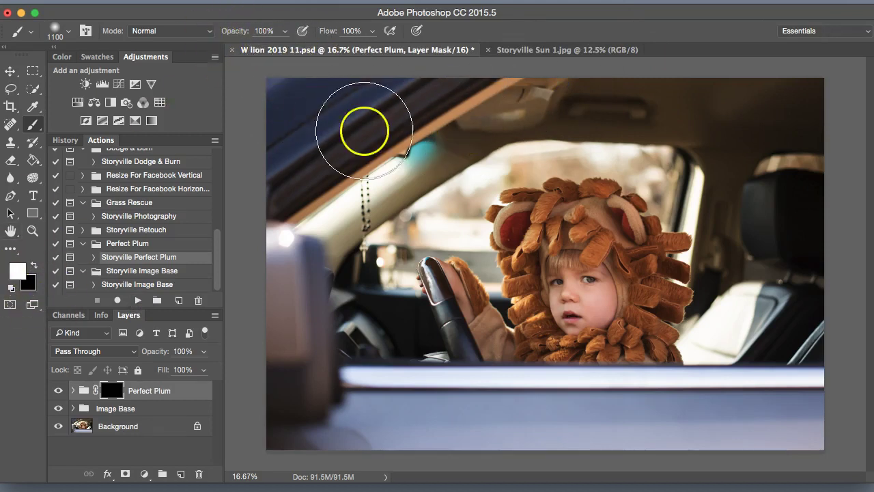
Paint white on the Perfect Plum mask over the car body, dark interior and window background, reducing the brush size near the child.
mouse_move(286, 137)
mouse_down()
mouse_move(430, 114)
mouse_move(285, 226)
mouse_move(259, 294)
mouse_move(295, 426)
mouse_move(446, 430)
mouse_move(332, 431)
mouse_move(483, 421)
mouse_move(684, 439)
mouse_move(806, 437)
mouse_move(641, 439)
mouse_move(798, 412)
mouse_move(755, 422)
mouse_move(798, 362)
mouse_move(809, 323)
mouse_move(803, 289)
mouse_move(823, 220)
mouse_move(782, 188)
mouse_move(775, 260)
mouse_move(743, 325)
mouse_move(807, 217)
mouse_move(813, 150)
mouse_move(768, 110)
mouse_move(698, 83)
mouse_move(550, 95)
mouse_move(510, 113)
mouse_move(503, 136)
mouse_up()
key(bracketleft)
key(bracketleft)
key(bracketleft)
key(bracketleft)
key(bracketleft)
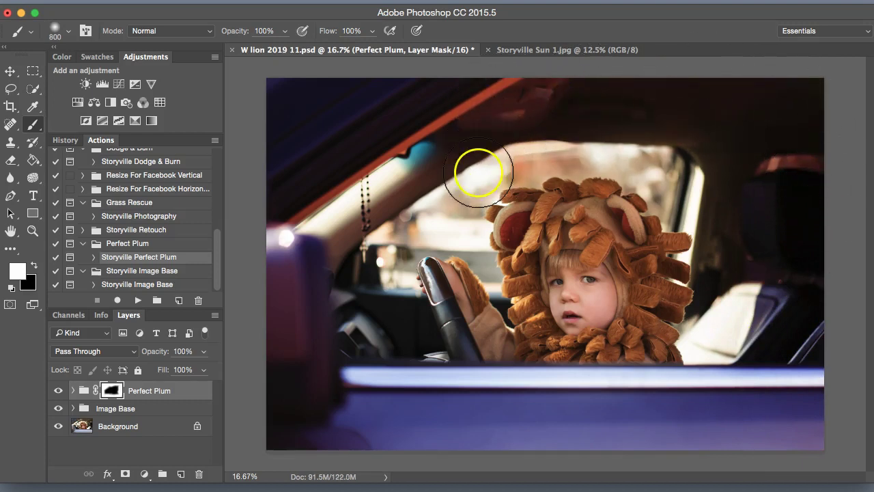
key(bracketleft)
mouse_move(447, 207)
mouse_down()
mouse_move(510, 166)
mouse_move(559, 158)
mouse_move(668, 174)
mouse_move(687, 213)
mouse_move(672, 210)
mouse_move(682, 198)
mouse_move(622, 161)
mouse_move(502, 184)
mouse_move(469, 232)
mouse_move(491, 264)
mouse_up()
Paint the Perfect Plum effect with a smaller brush around the hood's edge and over the steering wheel.
key(bracketleft)
key(bracketleft)
key(bracketleft)
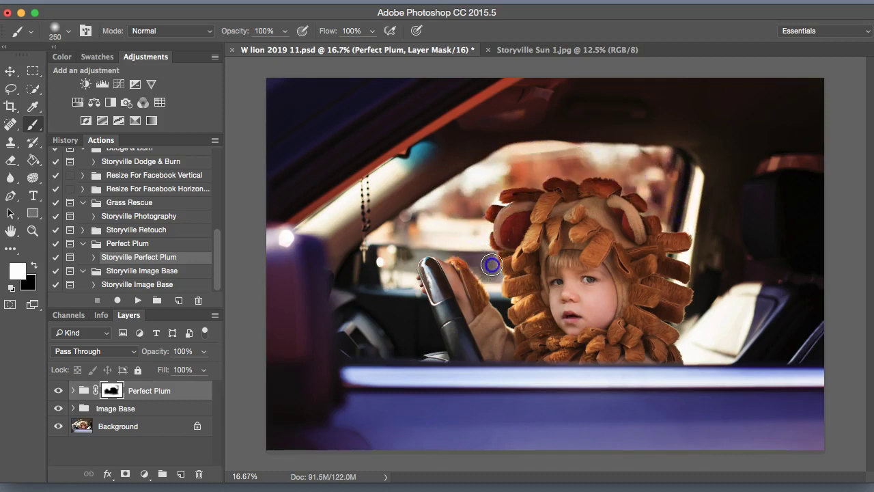
mouse_move(458, 237)
mouse_down()
mouse_move(426, 221)
mouse_move(434, 209)
mouse_move(402, 230)
mouse_move(398, 262)
mouse_up()
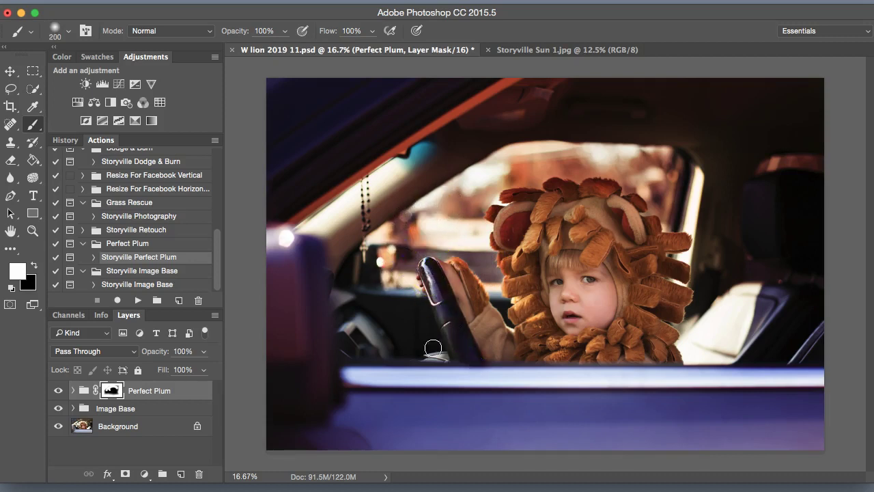
Enlarge the brush and paint the Perfect Plum effect over the dashboard and the windshield pillar area.
key(bracketright)
key(bracketright)
key(bracketright)
key(bracketright)
mouse_move(387, 325)
mouse_down()
mouse_move(361, 316)
mouse_move(360, 304)
mouse_up()
drag(353, 355, 391, 215)
mouse_move(403, 177)
mouse_down()
mouse_move(337, 205)
mouse_move(380, 125)
mouse_move(772, 125)
mouse_move(797, 406)
mouse_move(306, 424)
mouse_move(828, 417)
mouse_move(800, 116)
mouse_move(496, 438)
mouse_move(283, 325)
mouse_move(815, 448)
mouse_move(645, 452)
mouse_move(316, 357)
mouse_move(263, 284)
mouse_up()
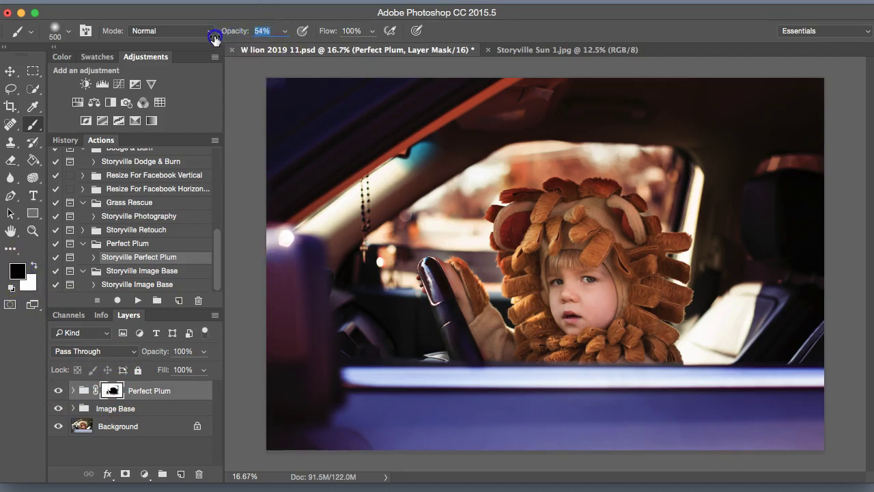
Soften the Perfect Plum effect on the car's upper-left frame with a black brush at 44% opacity, and compare by toggling the group.
key(bracketright)
key(bracketright)
key(bracketright)
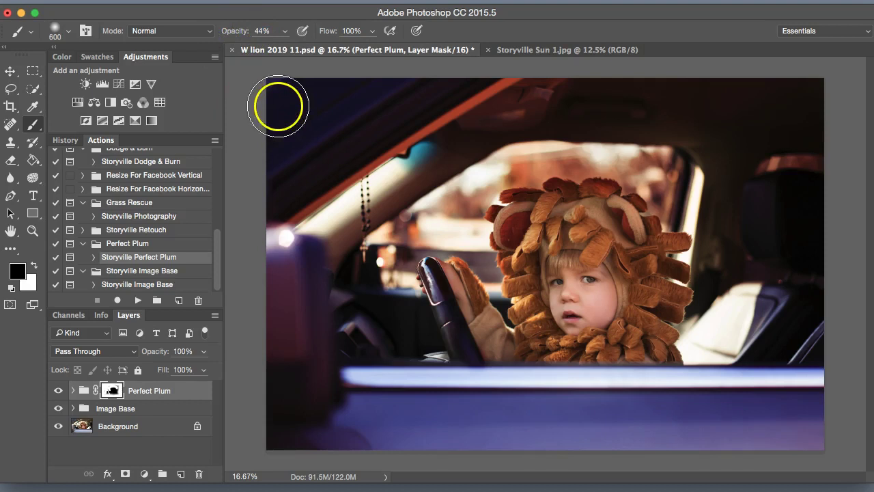
drag(267, 99, 256, 131)
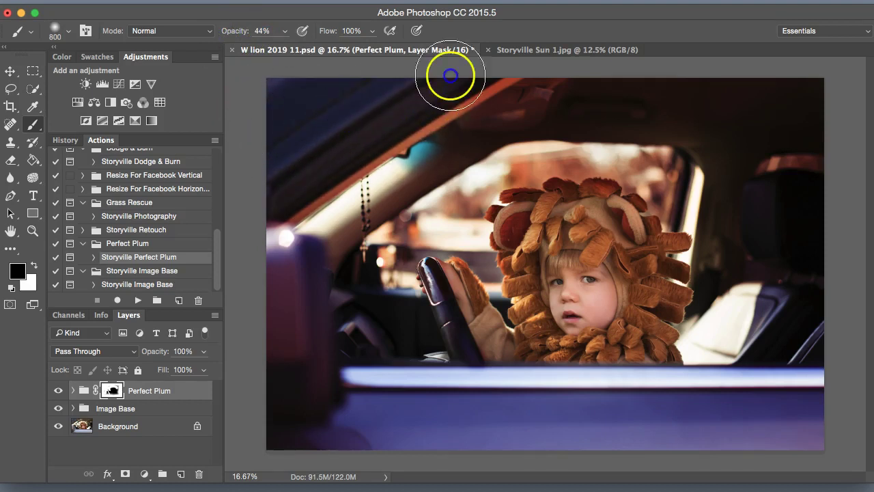
click(58, 391)
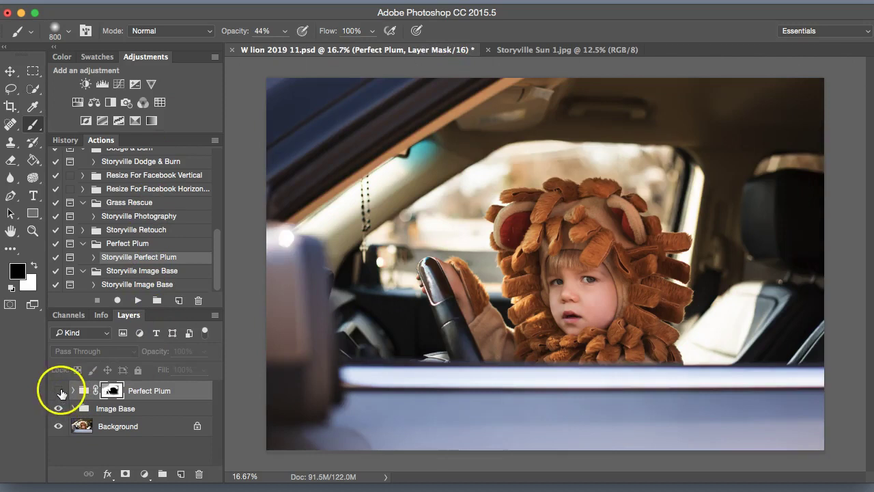
click(58, 391)
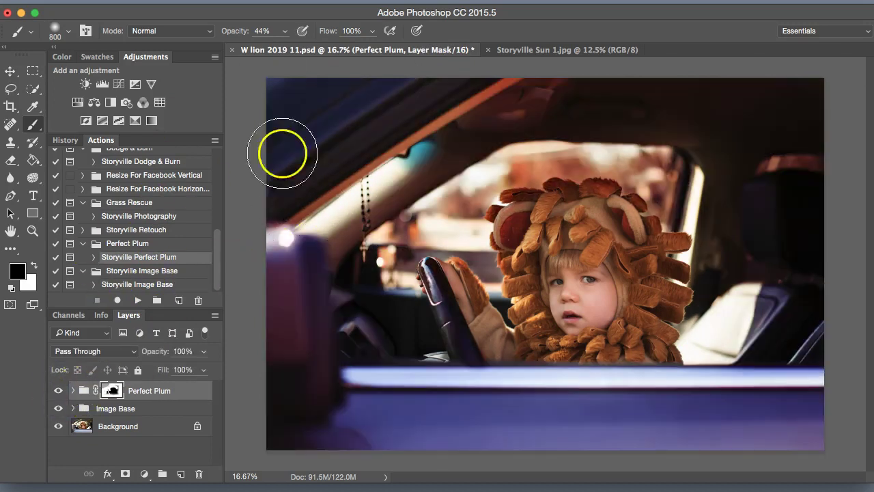
Copy the sun overlay from Storyville Sun 1.jpg into W lion 2019 11.psd as a new top layer.
click(564, 52)
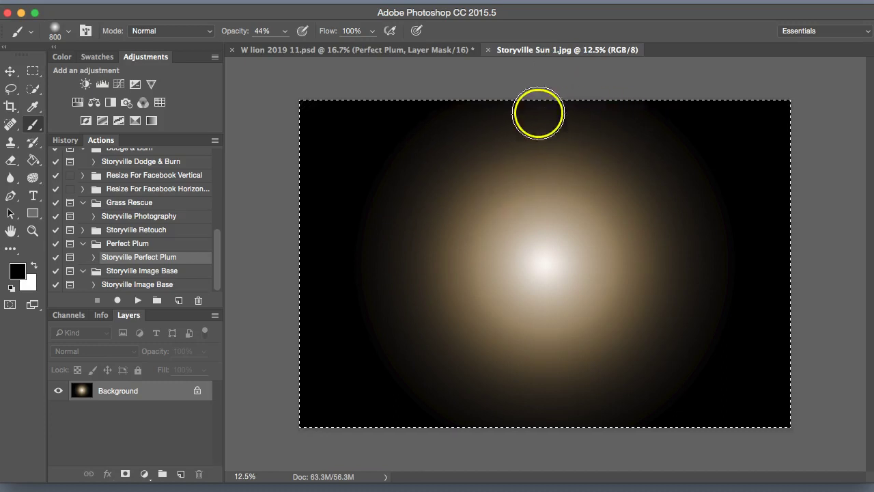
drag(394, 54, 269, 342)
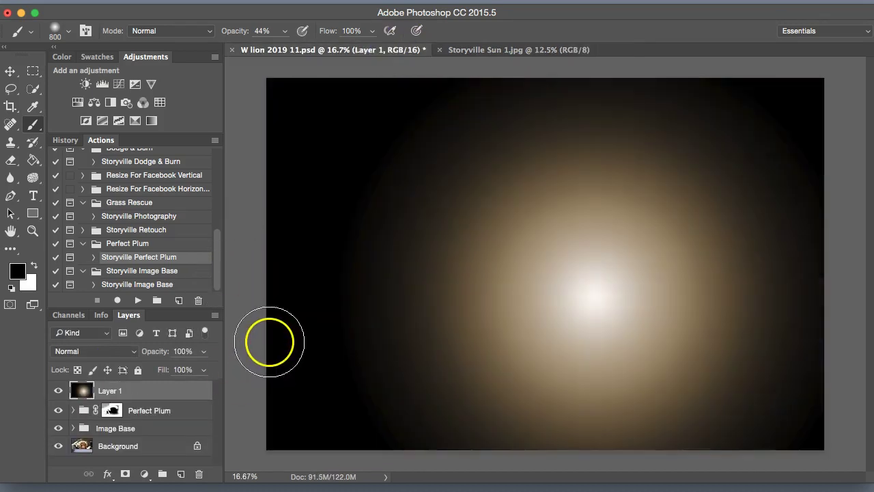
Set the sun layer's blend mode to Screen and move its glow over the windshield pillar beside the hanging beads.
key(super+t)
click(92, 352)
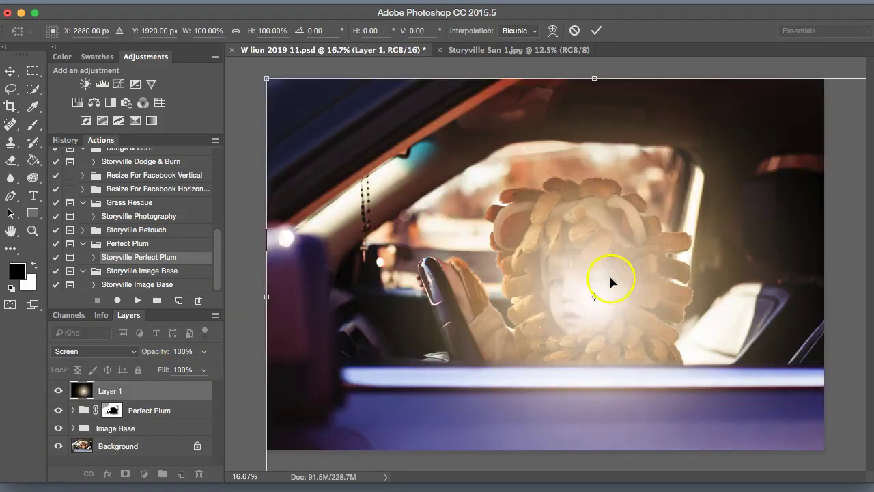
drag(640, 315, 434, 212)
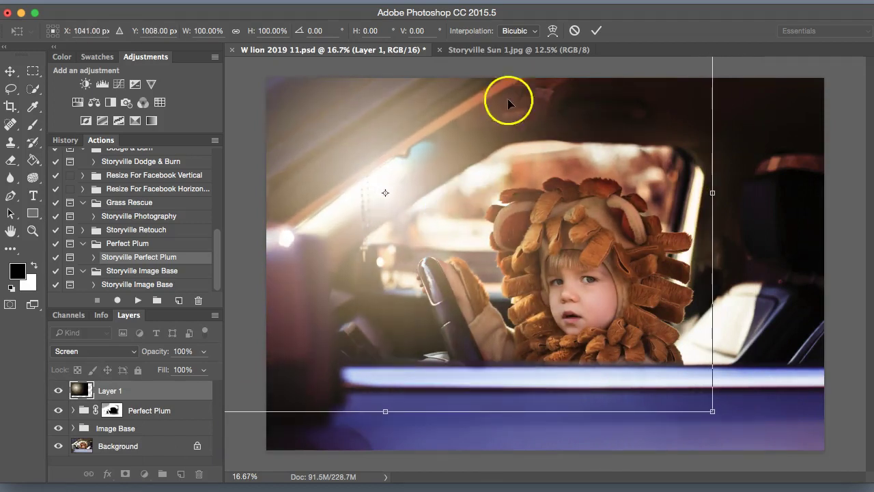
click(593, 30)
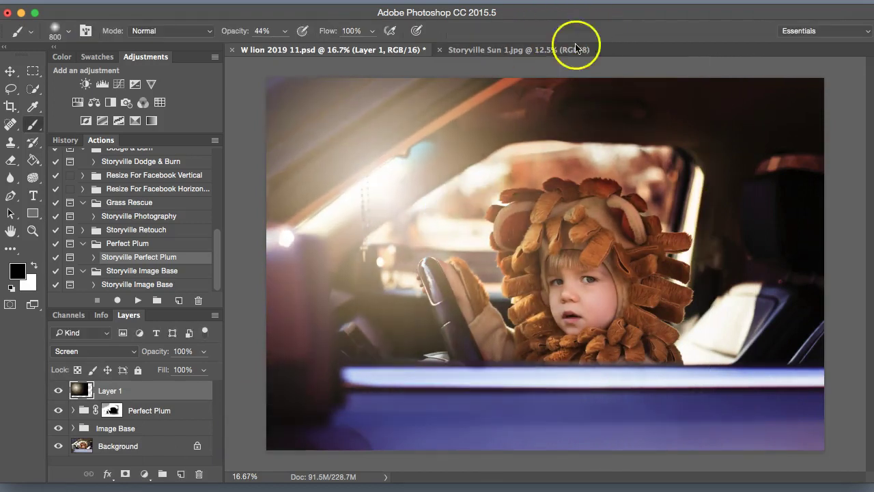
Blur the sun layer with a Gaussian Blur radius of 28.9 pixels and add a white layer mask to it.
key(super+alt+f)
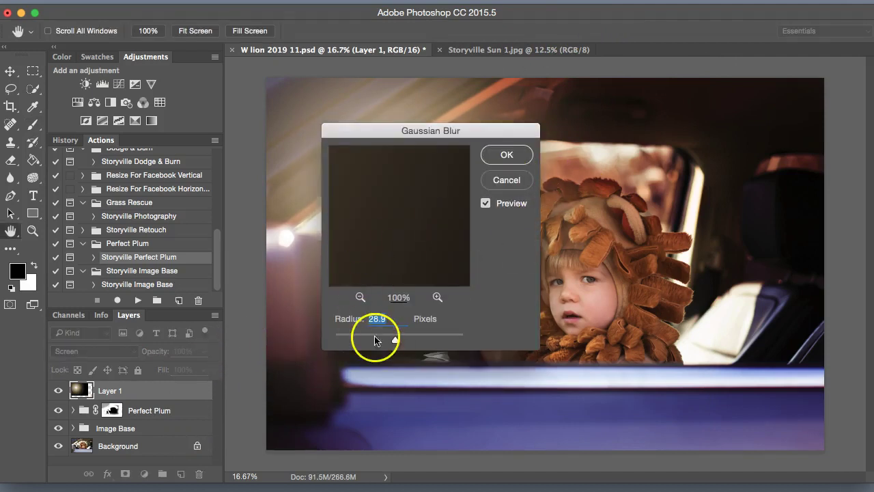
click(509, 155)
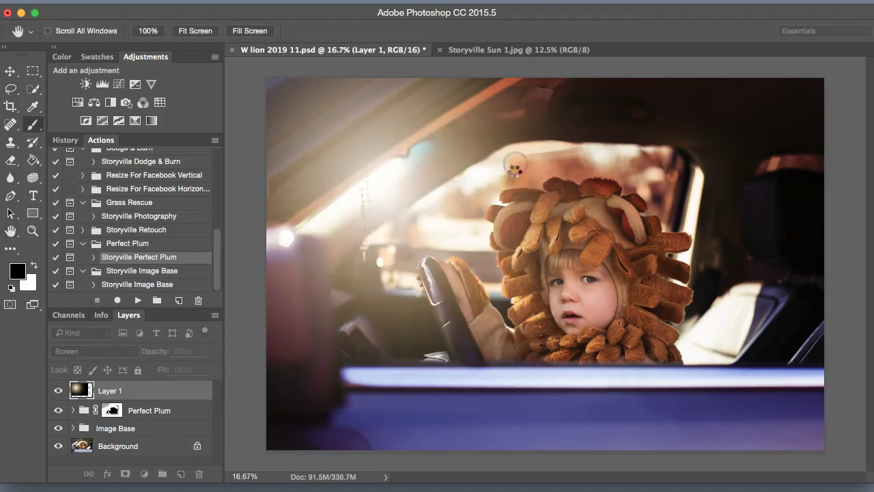
click(124, 474)
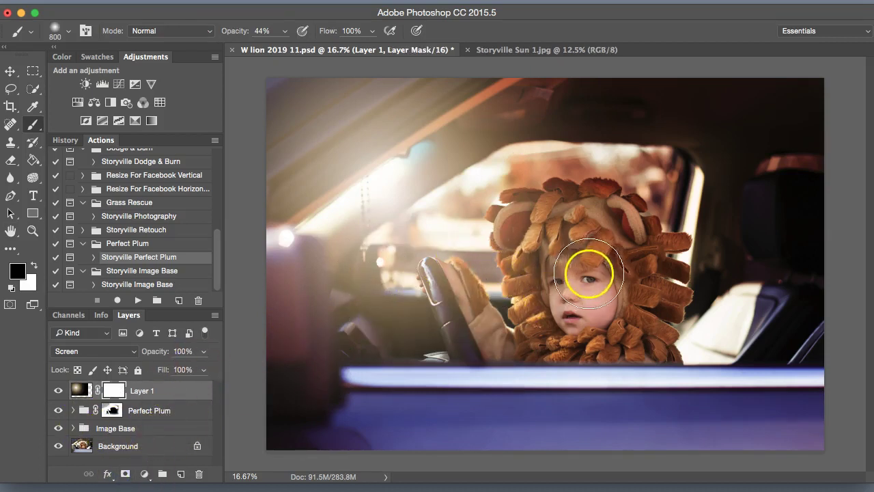
Mask the sun glow off the child's face with a 500-pixel black brush, raising the brush opacity to 100%.
key(bracketleft)
key(bracketleft)
key(bracketleft)
mouse_move(562, 259)
mouse_down()
mouse_move(559, 291)
mouse_move(581, 305)
mouse_move(597, 283)
mouse_up()
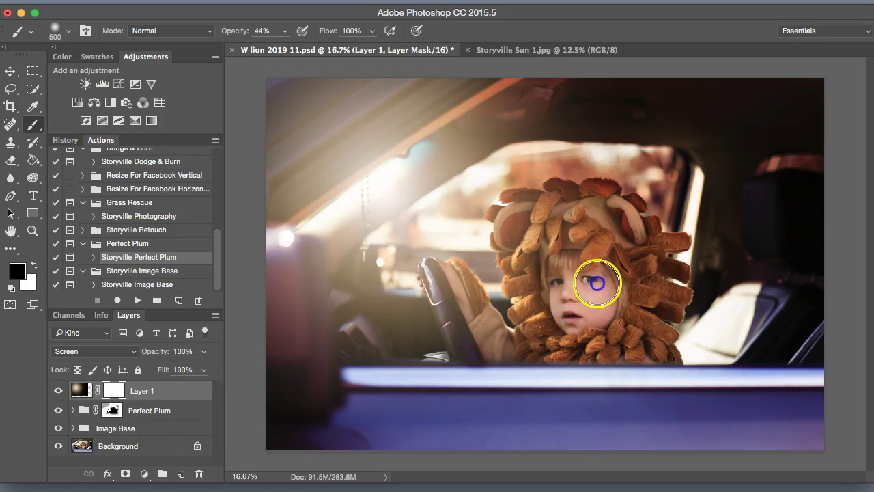
drag(235, 31, 232, 30)
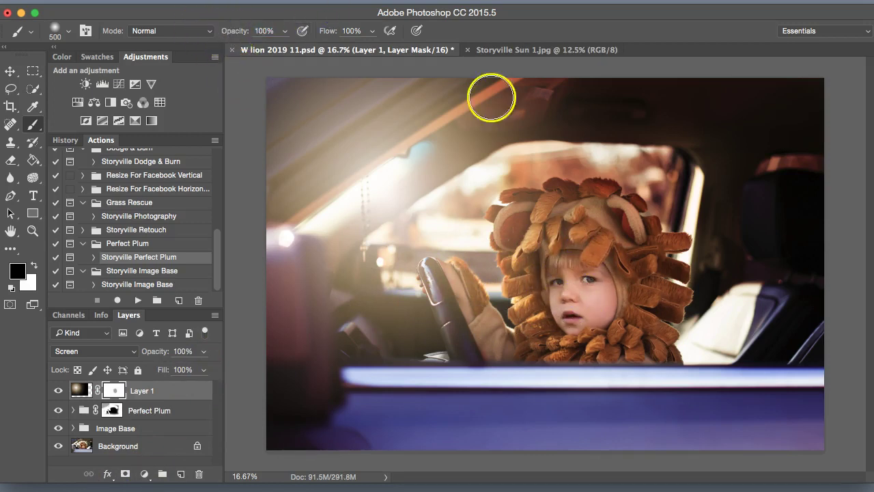
drag(558, 264, 548, 308)
mouse_move(597, 277)
mouse_down()
mouse_move(586, 250)
mouse_move(564, 241)
mouse_move(580, 255)
mouse_up()
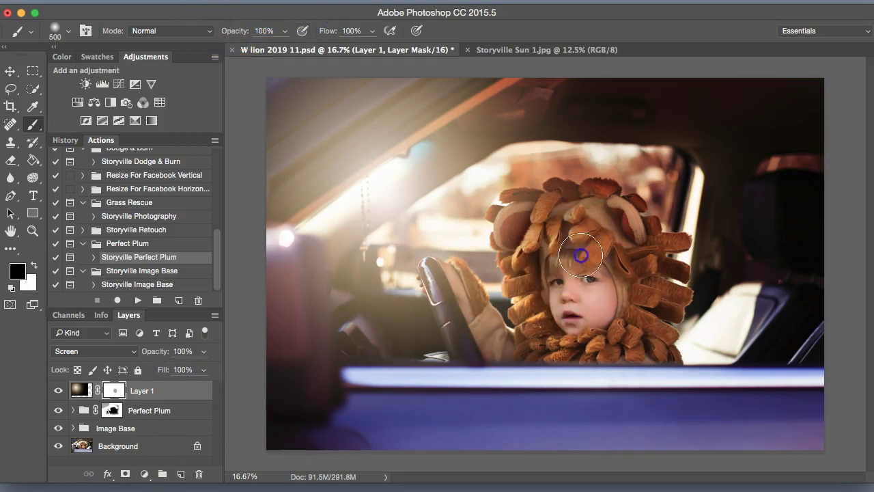
Clean up the remaining sun haze on the child's face and forehead with a 250-pixel black brush.
key(bracketleft)
key(bracketleft)
key(bracketleft)
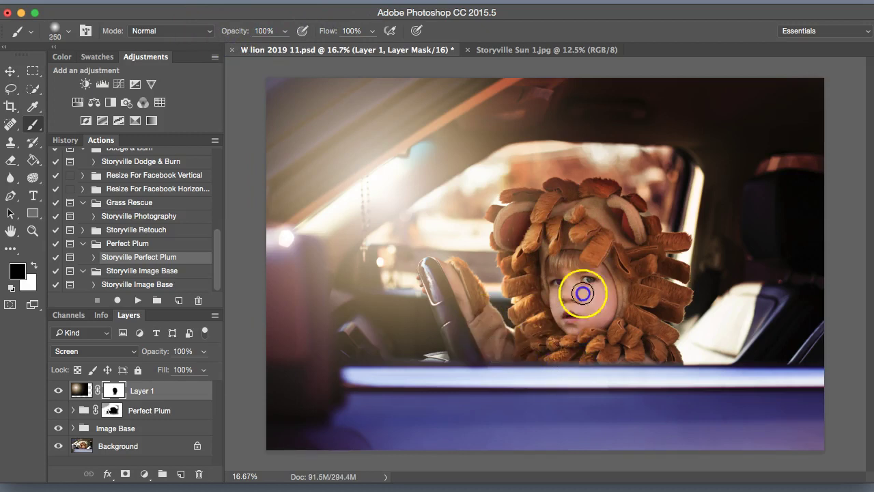
drag(583, 294, 580, 263)
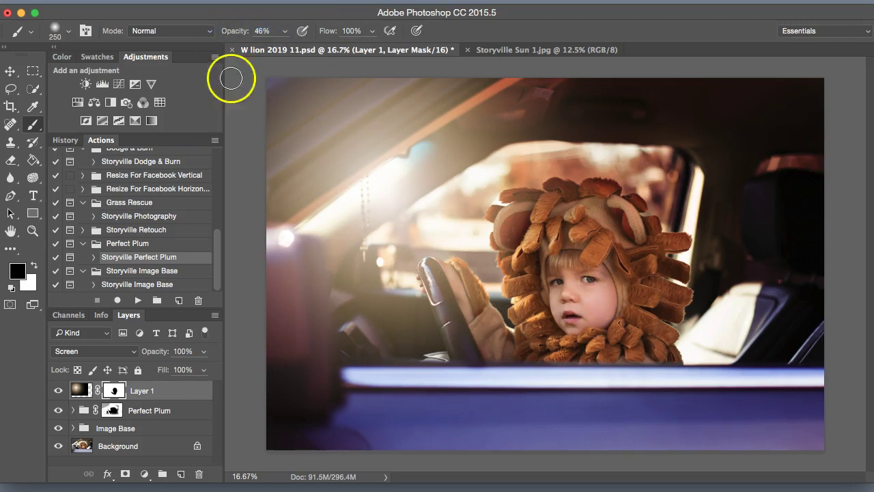
Reduce the sun glow over the car's upper frame with an 800-pixel black brush at 46% opacity, and compare by toggling the layer.
key(bracketright)
key(bracketright)
key(bracketright)
key(bracketright)
key(bracketright)
key(bracketright)
mouse_move(275, 138)
mouse_down()
mouse_move(360, 101)
mouse_move(366, 113)
mouse_move(451, 75)
mouse_move(346, 153)
mouse_move(268, 195)
mouse_move(405, 113)
mouse_move(284, 155)
mouse_move(233, 134)
mouse_move(371, 91)
mouse_move(251, 171)
mouse_move(321, 159)
mouse_move(379, 103)
mouse_move(449, 70)
mouse_move(327, 127)
mouse_move(358, 103)
mouse_move(407, 89)
mouse_move(356, 76)
mouse_move(517, 151)
mouse_move(455, 186)
mouse_move(479, 177)
mouse_move(490, 158)
mouse_move(475, 147)
mouse_move(414, 203)
mouse_move(439, 181)
mouse_move(427, 214)
mouse_move(446, 232)
mouse_up()
key(x)
key(x)
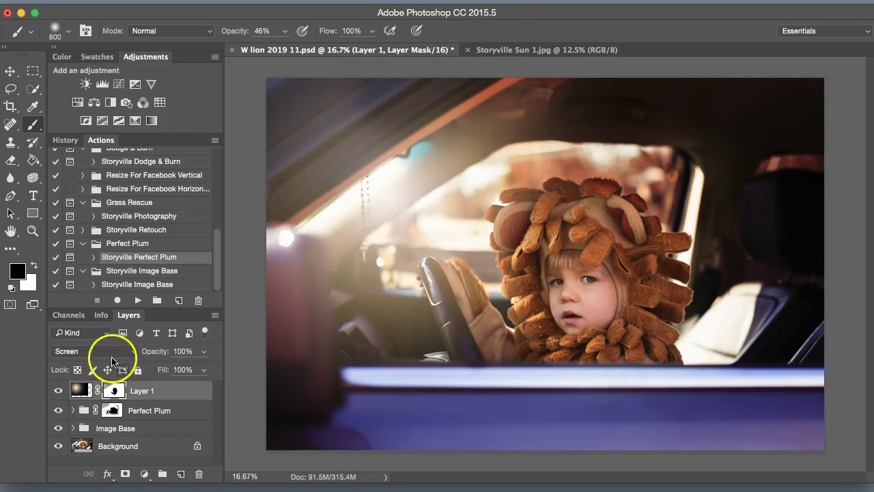
click(58, 392)
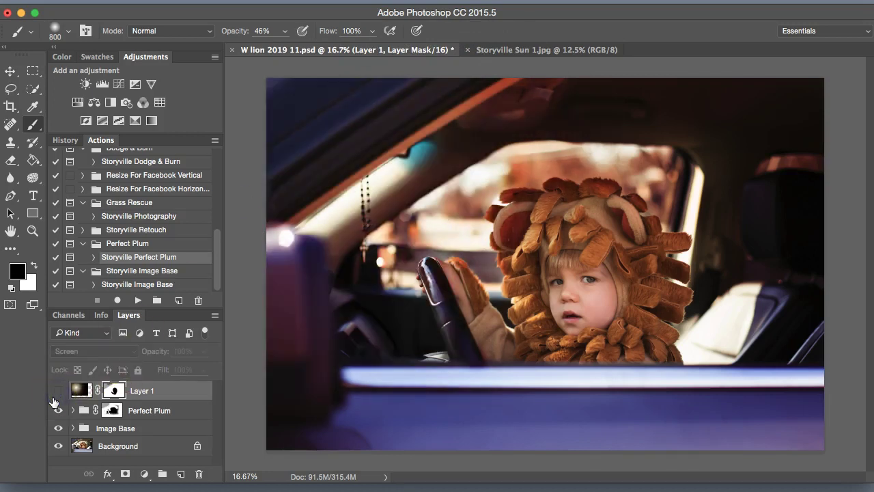
click(56, 392)
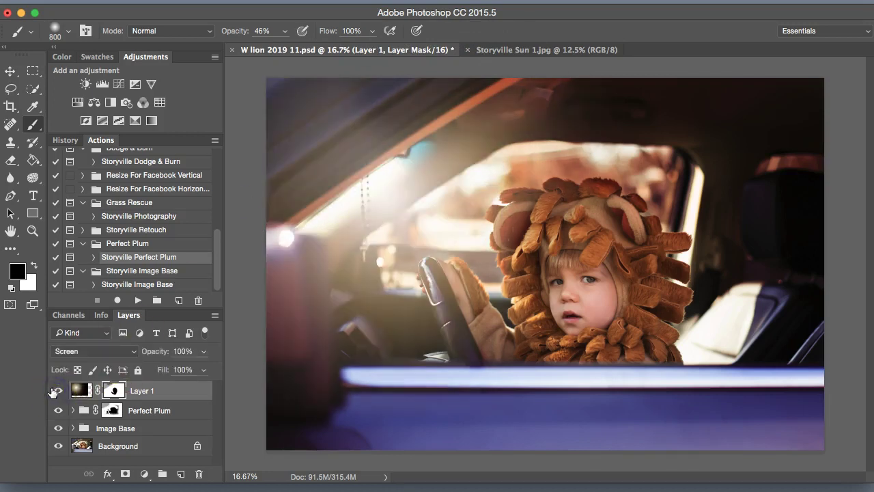
Fade the sun haze further over the car frame, side mirror, door and lion costume, and compare by toggling the layer.
mouse_move(373, 103)
mouse_down()
mouse_move(308, 123)
mouse_move(302, 101)
mouse_up()
drag(294, 135, 341, 166)
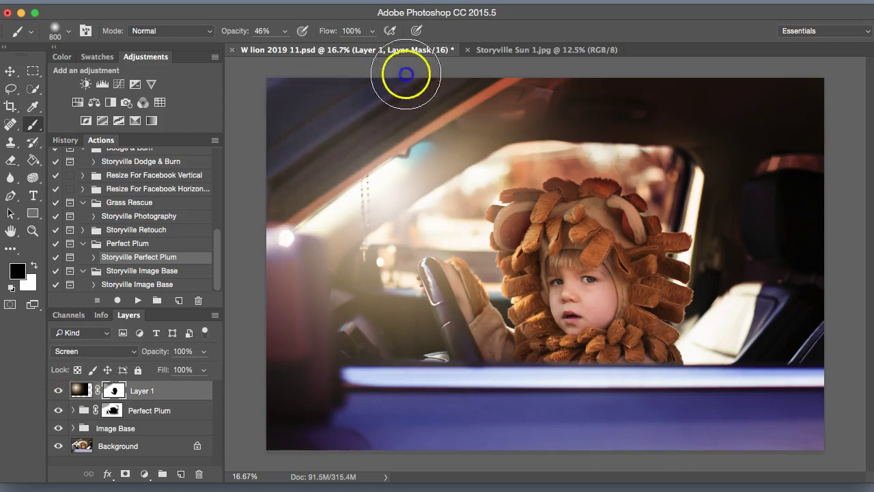
mouse_move(405, 74)
mouse_down()
mouse_move(395, 112)
mouse_move(234, 283)
mouse_up()
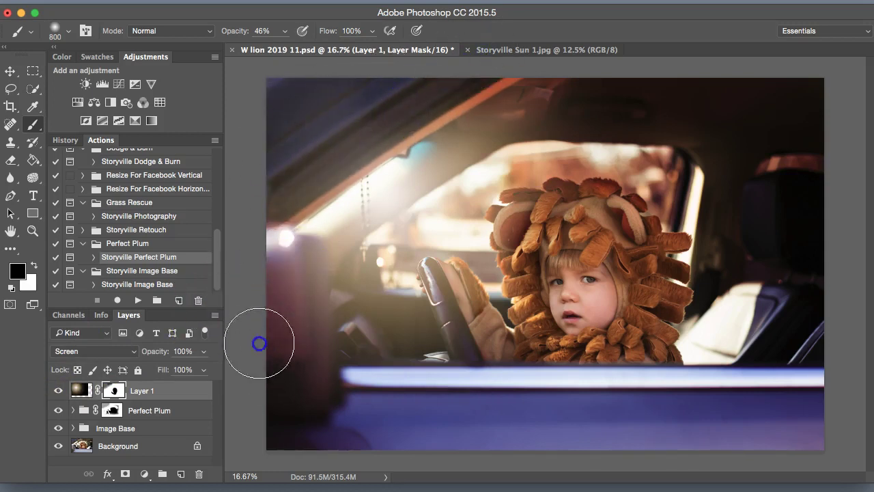
mouse_move(258, 343)
mouse_down()
mouse_move(320, 421)
mouse_move(419, 419)
mouse_up()
drag(595, 337, 605, 288)
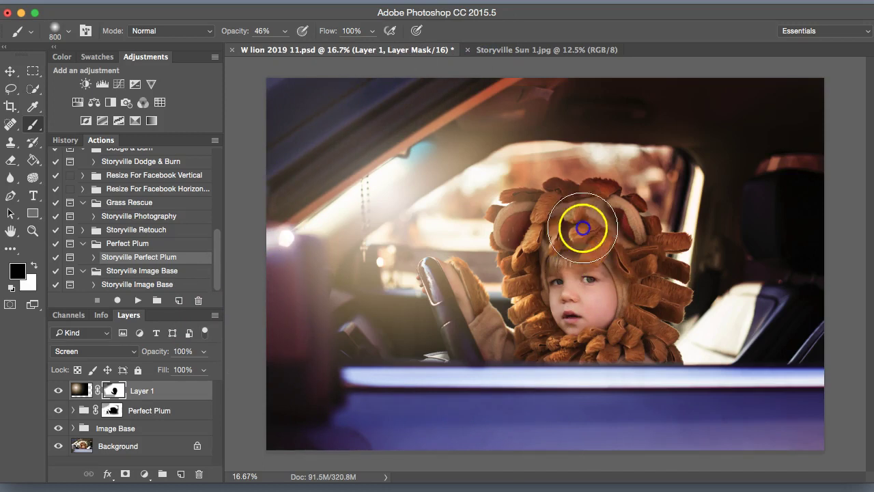
click(58, 392)
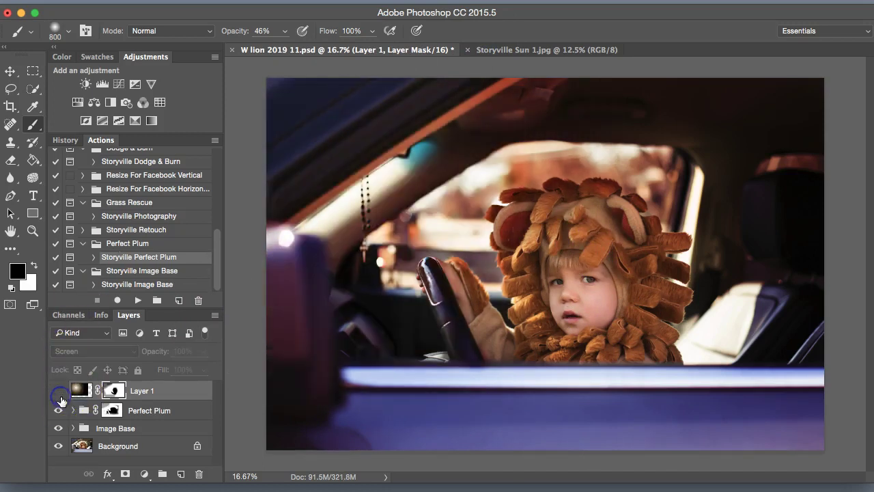
click(59, 392)
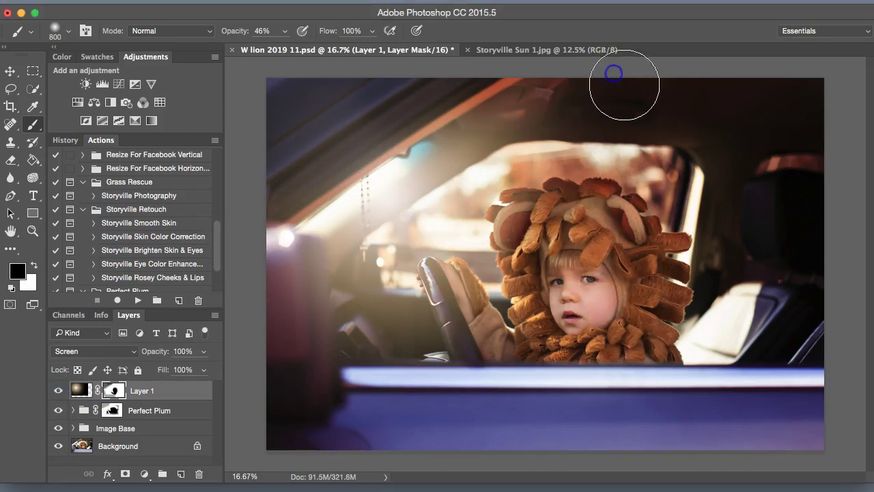
Run the Storyville Brighten Skin & Eyes action.
key(super+plus)
key(super+plus)
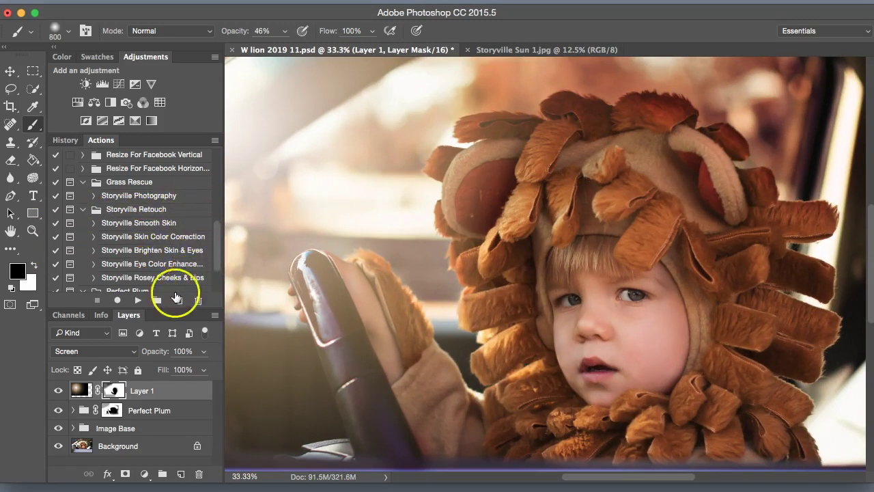
click(171, 252)
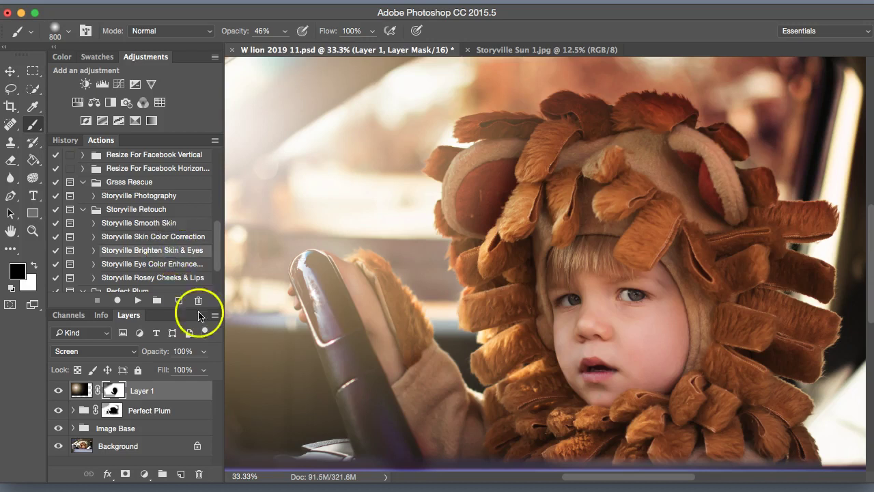
click(137, 301)
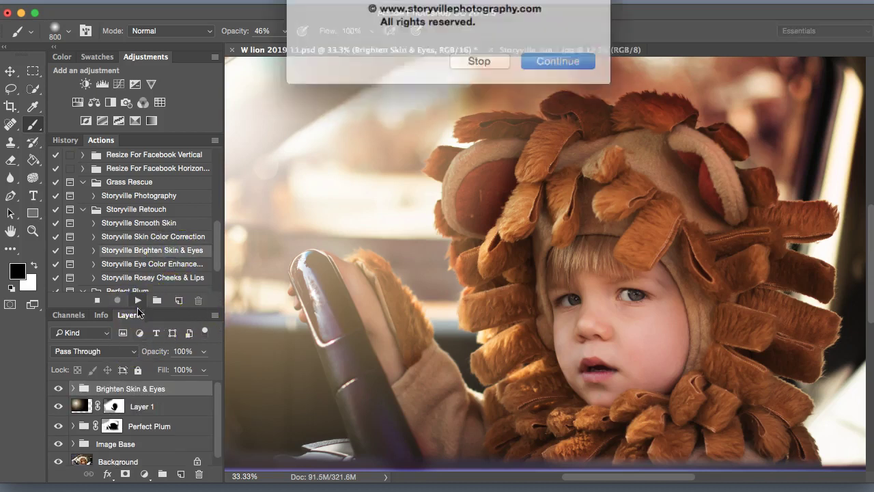
click(550, 54)
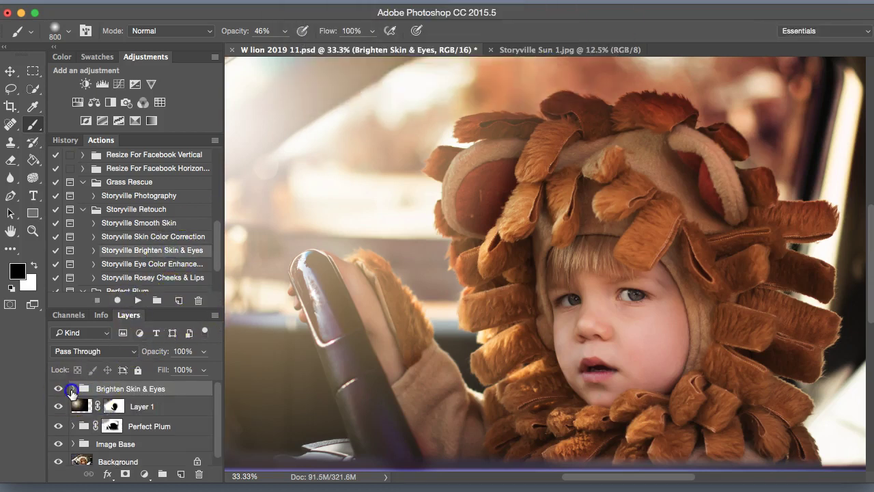
Expand the Brighten Skin & Eyes group, raise the brush opacity to 93% and select the Brighten Skin mask.
click(73, 388)
click(35, 271)
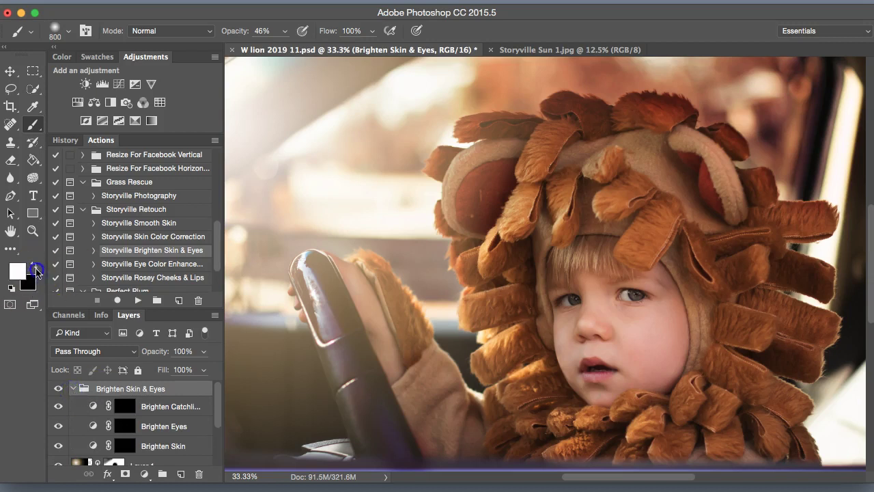
drag(232, 31, 332, 21)
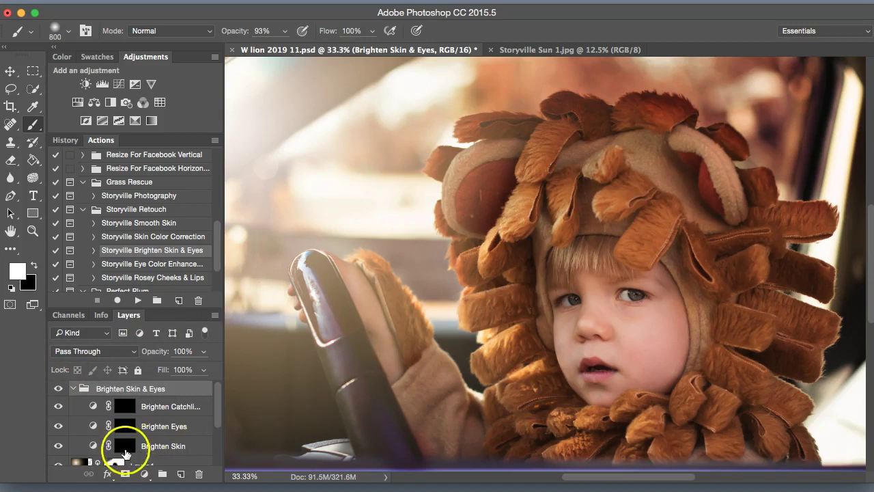
click(125, 449)
key(super+plus)
key(super+plus)
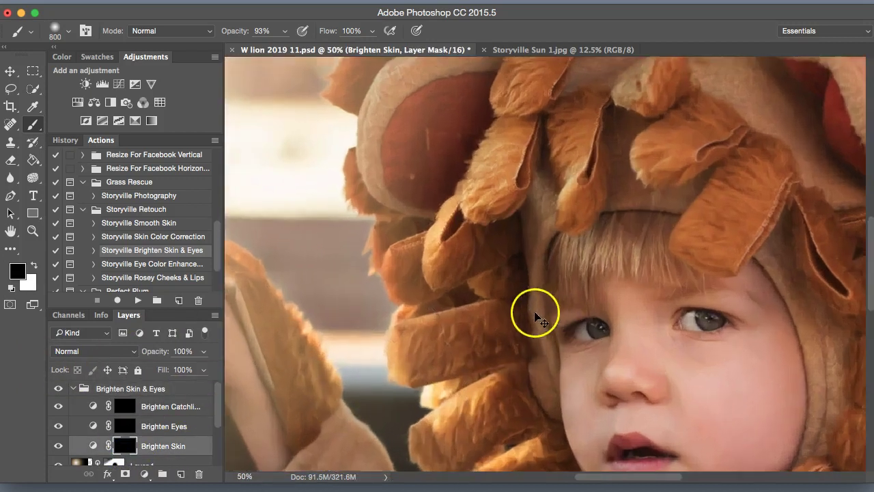
key(super+minus)
key(super+minus)
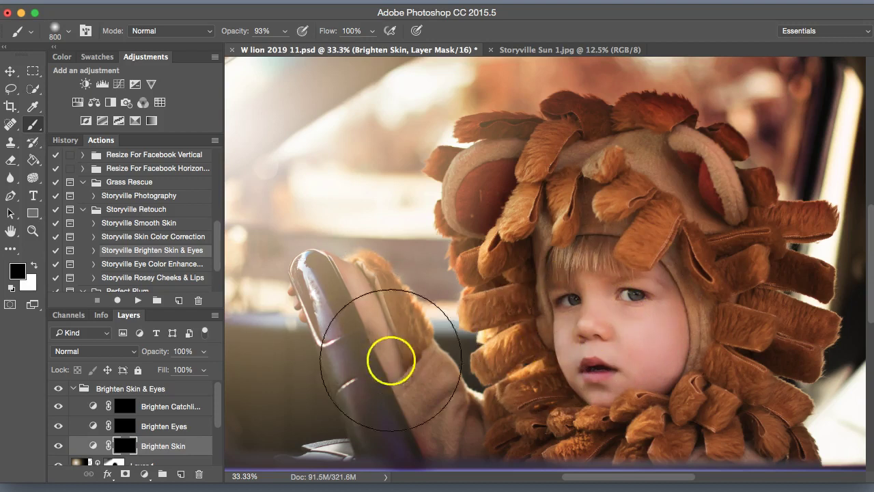
Paint the child's face white on the Brighten Skin mask with a 400-pixel brush and lower the layer's opacity to 47%.
key(bracketleft)
key(bracketleft)
key(bracketleft)
key(bracketleft)
key(bracketleft)
key(bracketleft)
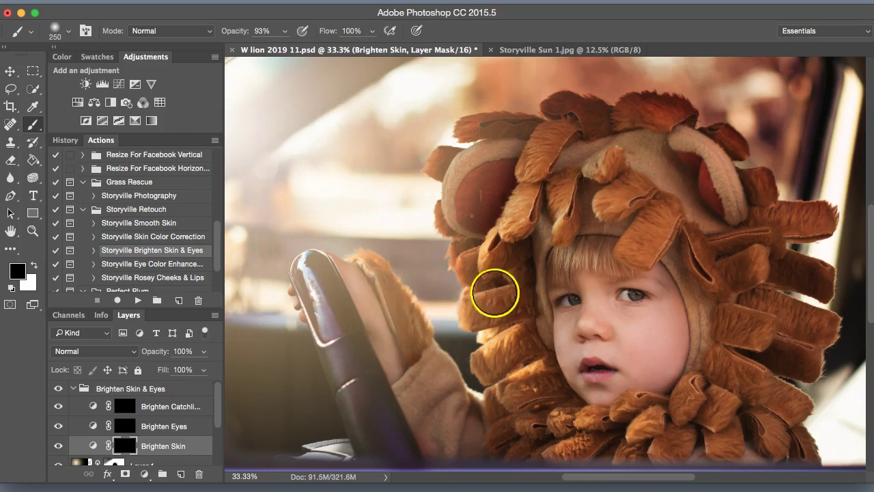
key(bracketright)
key(bracketright)
key(bracketright)
key(bracketright)
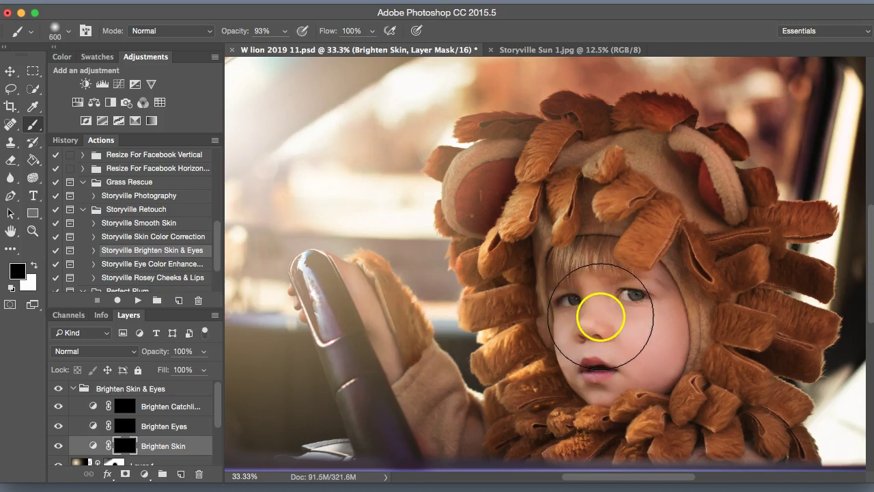
key(bracketleft)
key(bracketleft)
key(x)
mouse_move(624, 313)
mouse_down()
mouse_move(595, 296)
mouse_move(619, 324)
mouse_move(618, 365)
mouse_move(593, 296)
mouse_move(628, 306)
mouse_move(634, 287)
mouse_up()
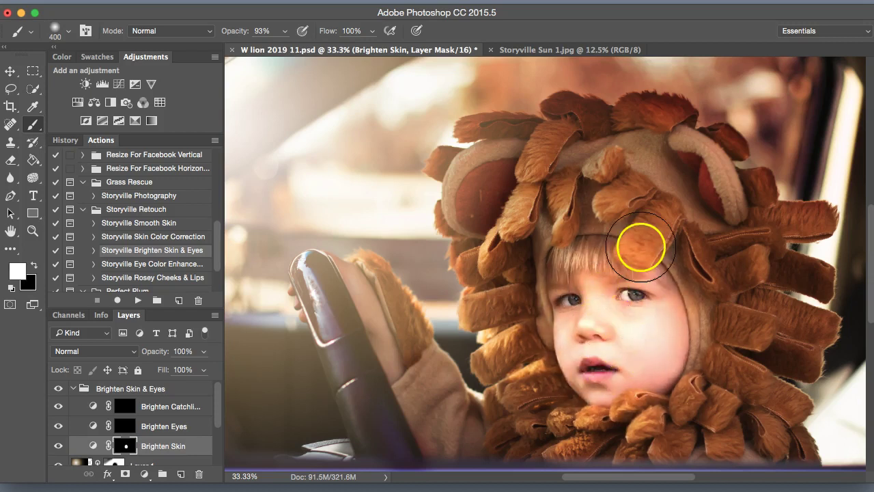
click(641, 247)
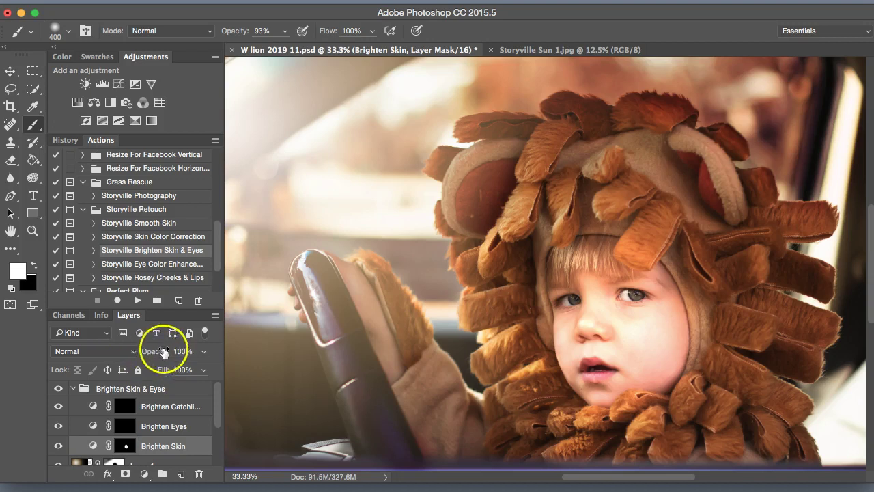
drag(164, 351, 94, 351)
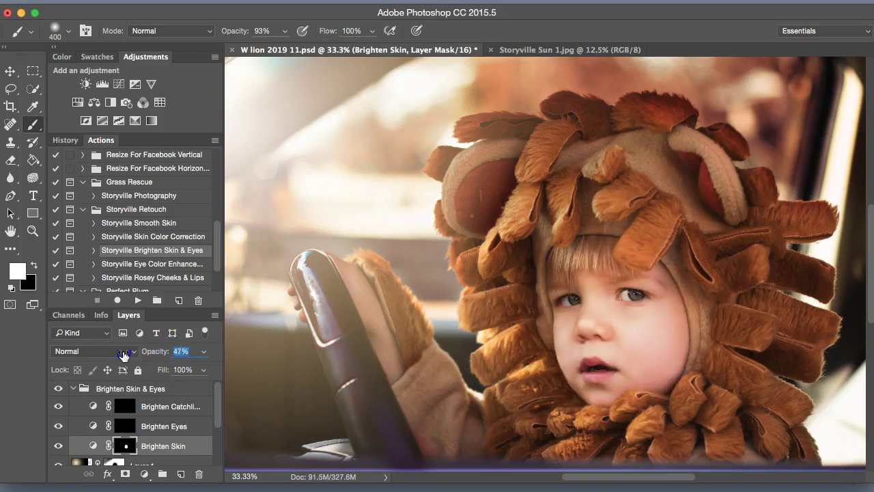
Brighten both of the child's eyes by painting white on the Brighten Eyes mask with a 45-pixel brush.
click(125, 433)
key(super+equal)
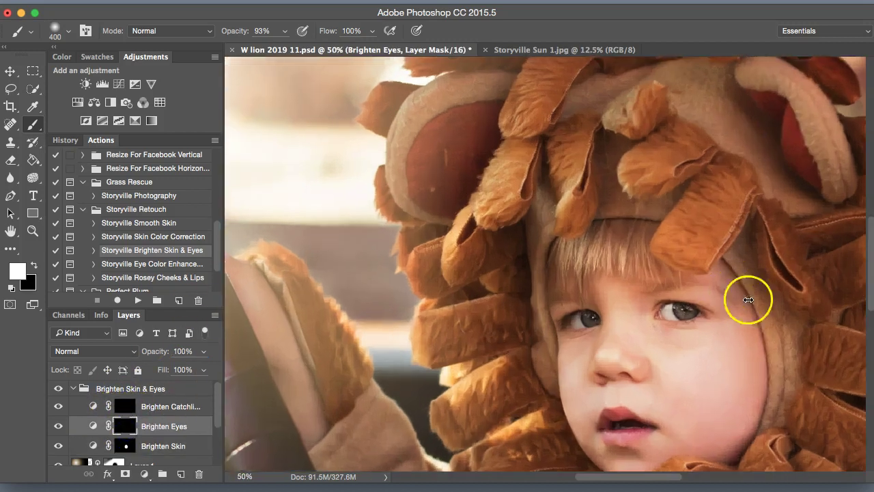
key(super+equal)
drag(614, 474, 639, 473)
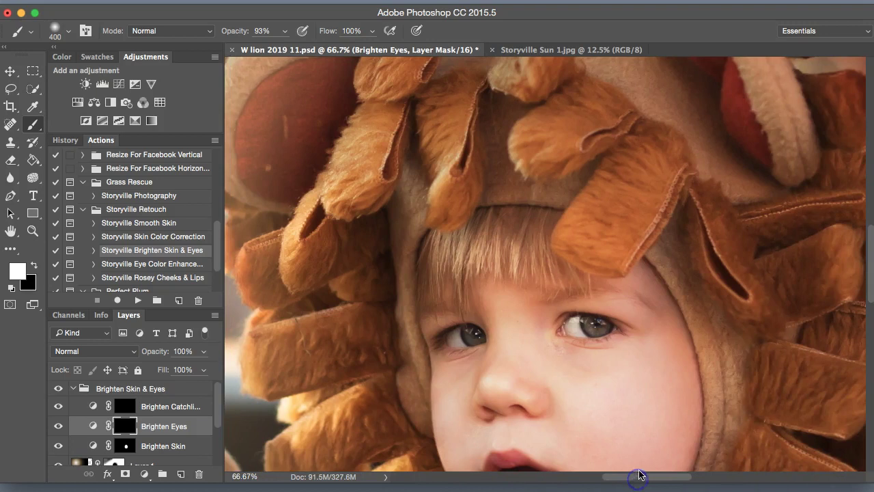
key(bracketleft)
key(bracketleft)
key(bracketleft)
key(bracketleft)
key(bracketleft)
key(bracketleft)
key(bracketleft)
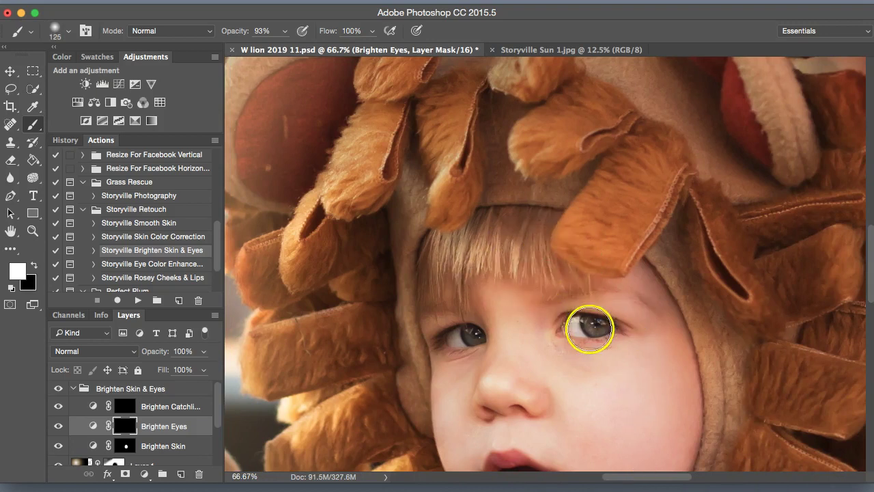
key(bracketleft)
key(bracketleft)
key(bracketleft)
key(bracketleft)
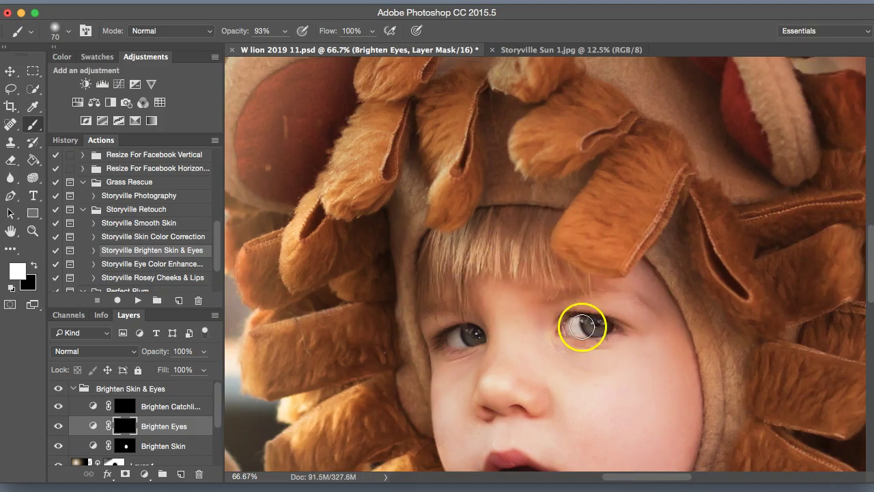
key(bracketleft)
key(bracketleft)
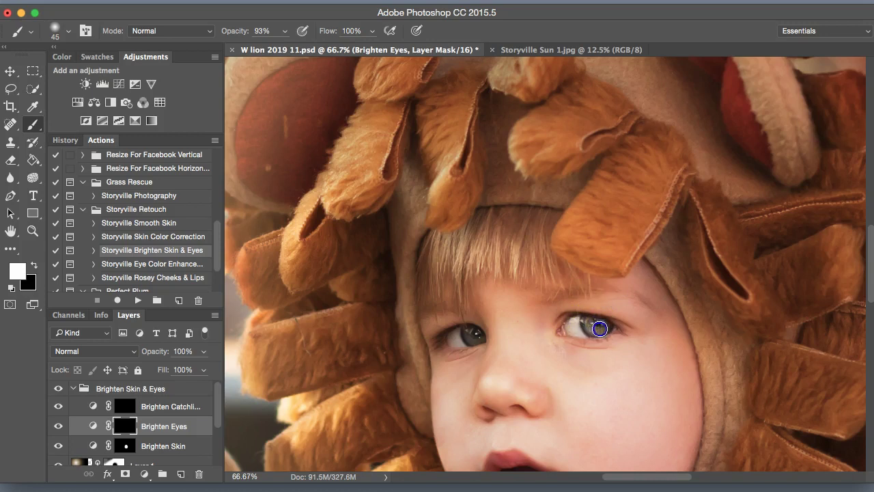
click(472, 337)
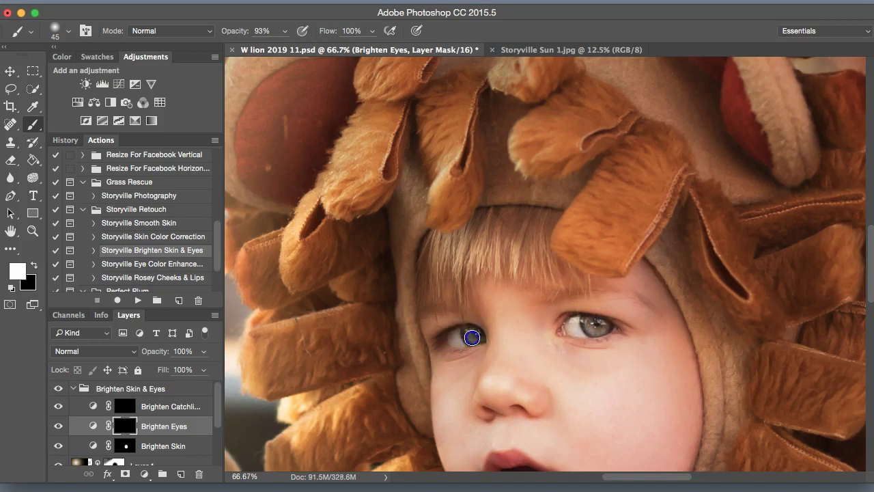
Paint the catchlights of both eyes white on the Brighten Catchlights mask with a 25-pixel brush and lower the layer's opacity to 30%.
click(125, 406)
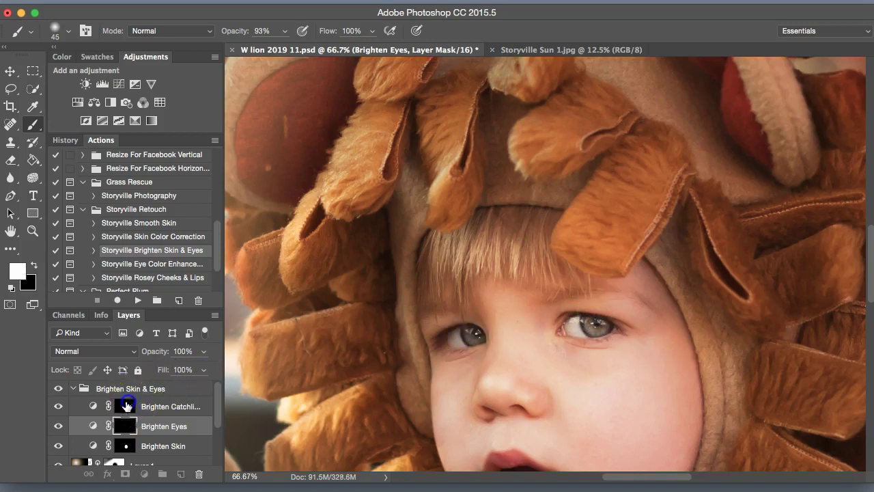
key(bracketleft)
key(bracketleft)
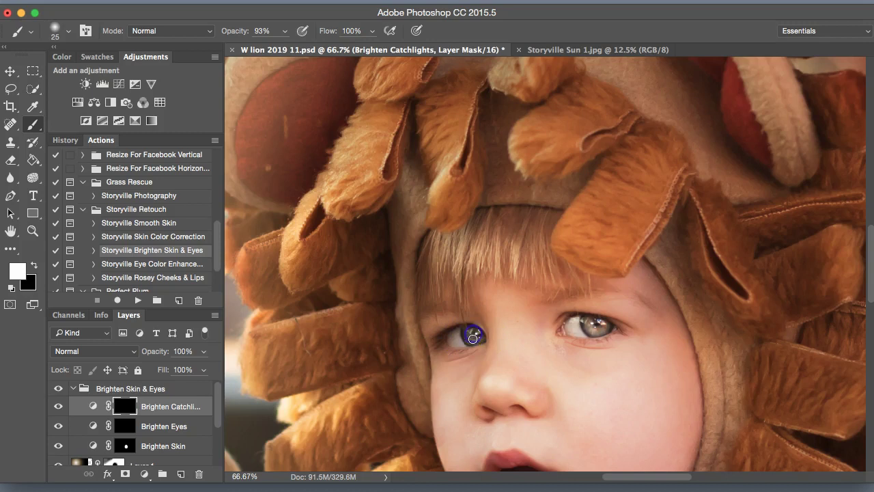
click(472, 337)
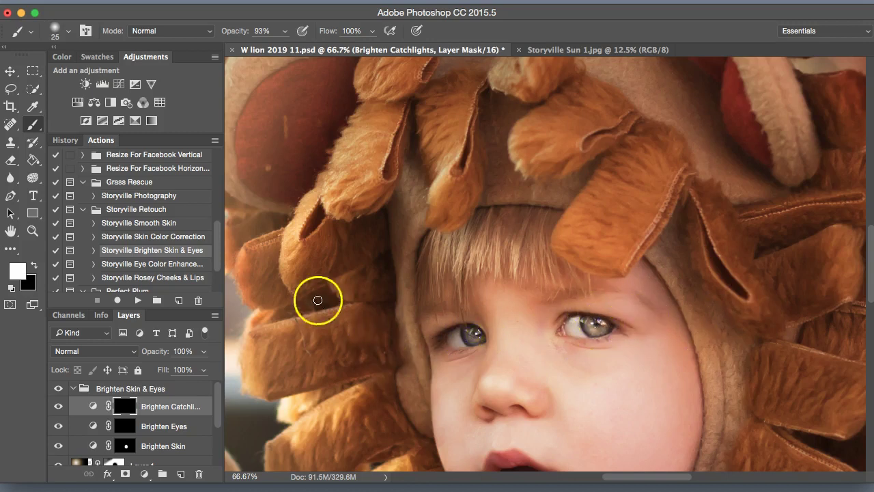
drag(172, 353, 144, 352)
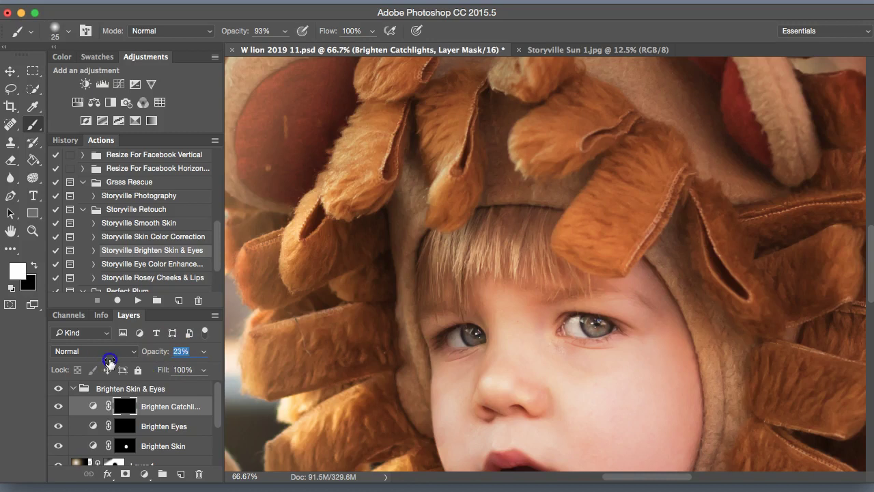
drag(121, 358, 150, 354)
Compare the photo with and without the Brighten Skin & Eyes group, both close up and zoomed out.
click(59, 388)
click(58, 388)
click(58, 388)
key(super+minus)
key(super+minus)
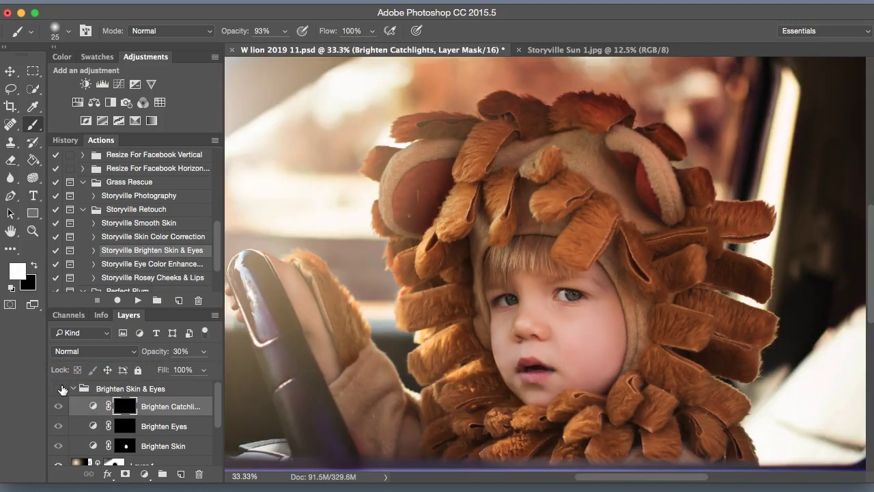
click(58, 388)
click(59, 389)
click(58, 388)
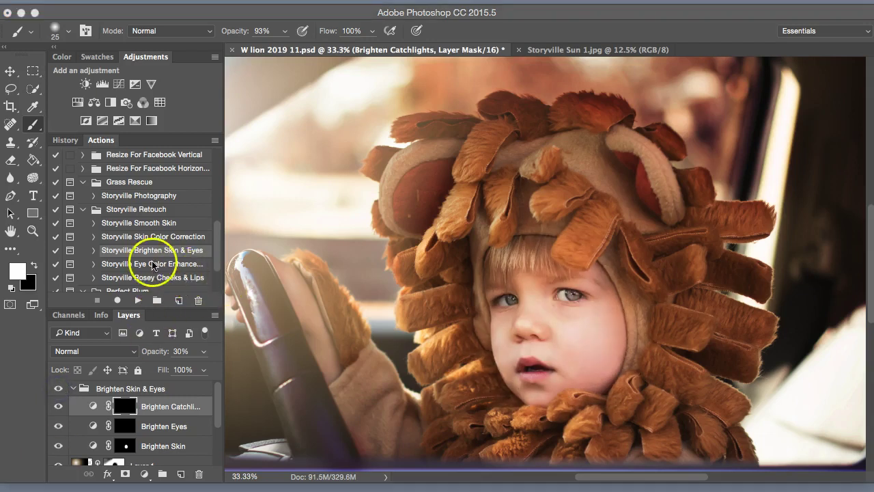
Collapse the Brighten Skin & Eyes group and run the Storyville Rosey Cheeks & Lips action.
click(73, 389)
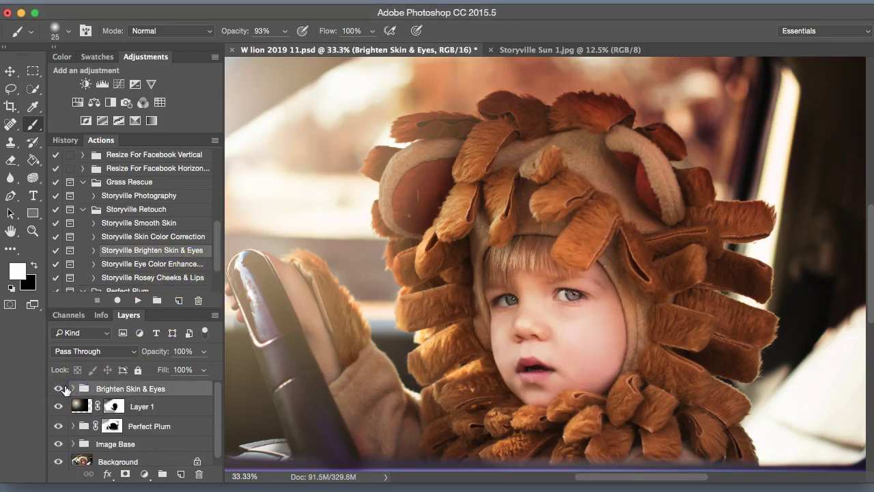
click(181, 277)
key(super+plus)
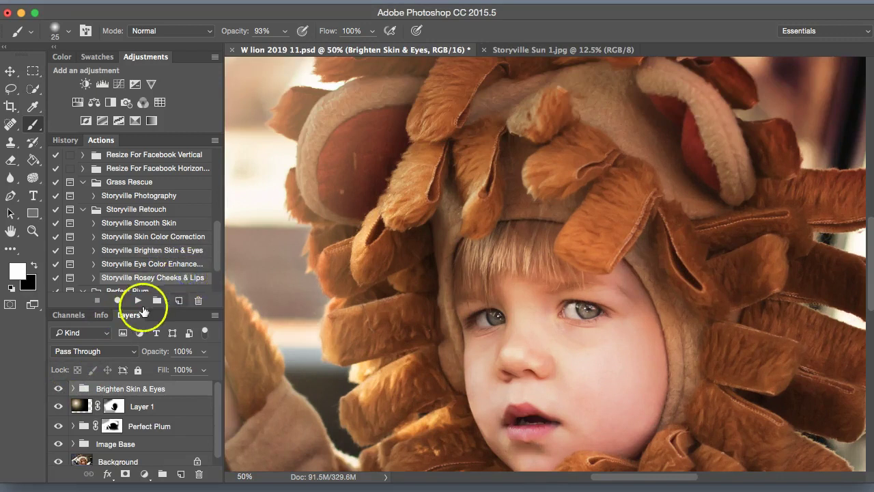
click(139, 305)
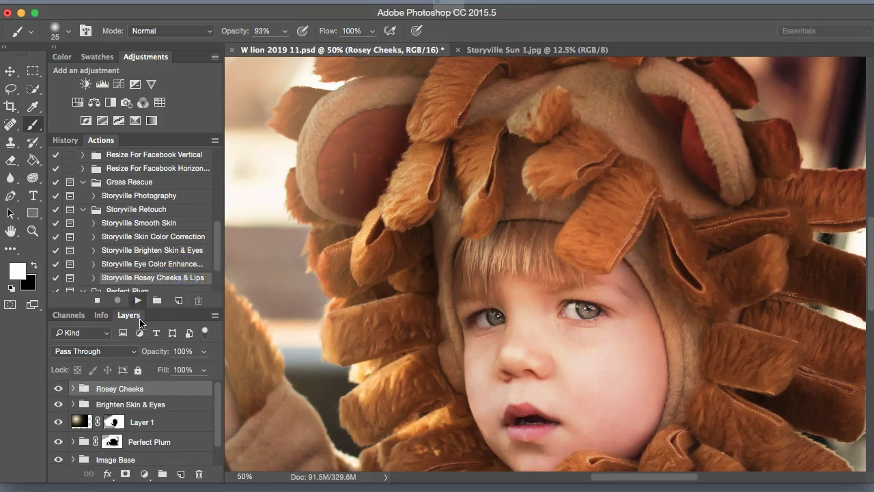
click(552, 63)
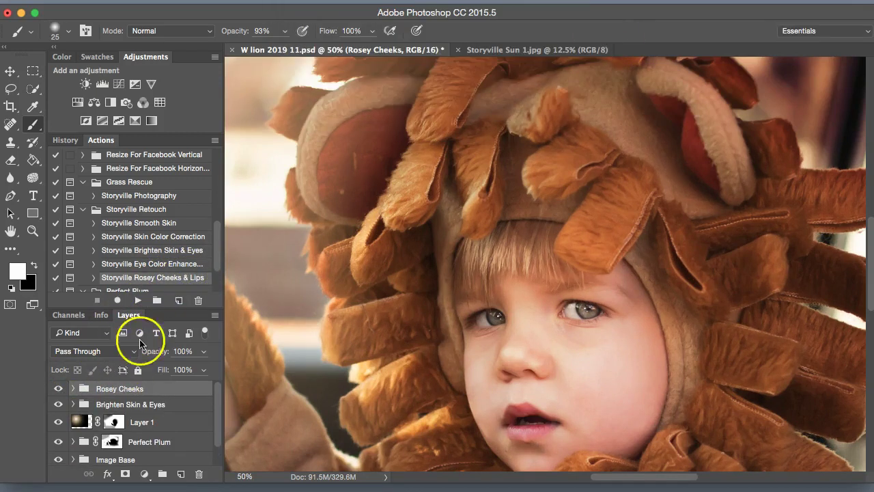
Expand the Rosey Cheeks group and paint both cheeks white on the Rosey Red mask, using 250-pixel and 100-pixel brushes.
click(73, 387)
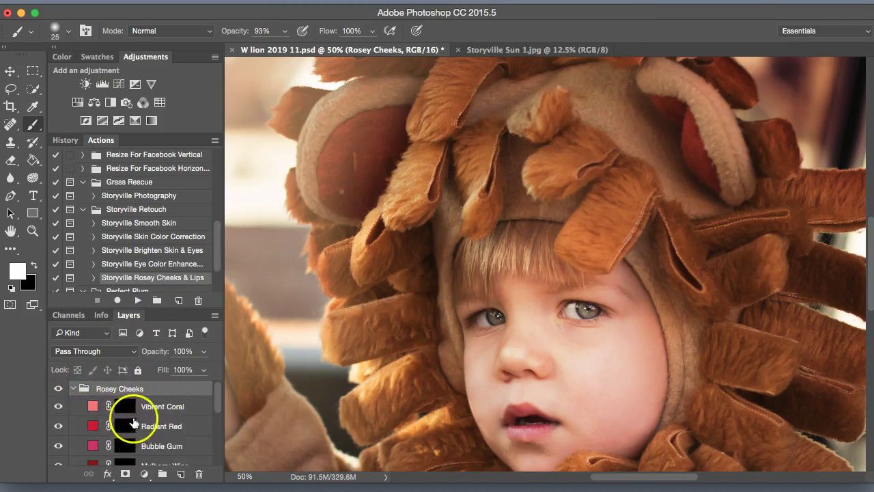
drag(216, 412, 217, 423)
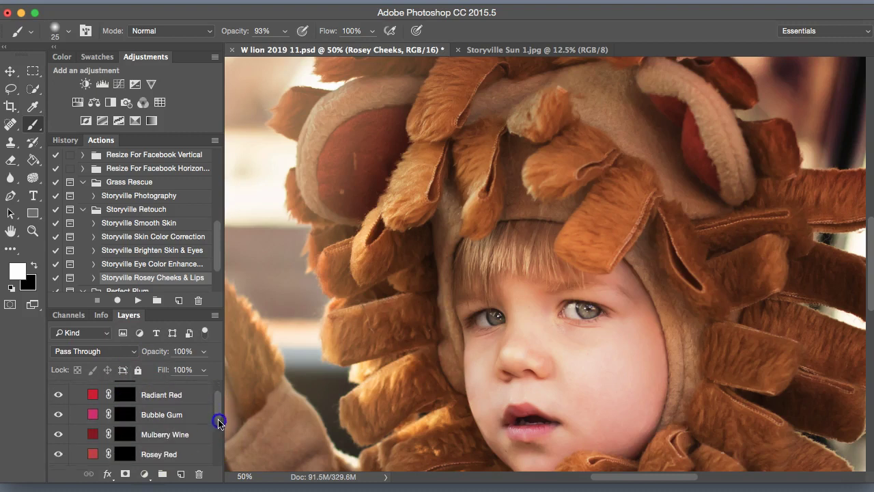
click(125, 453)
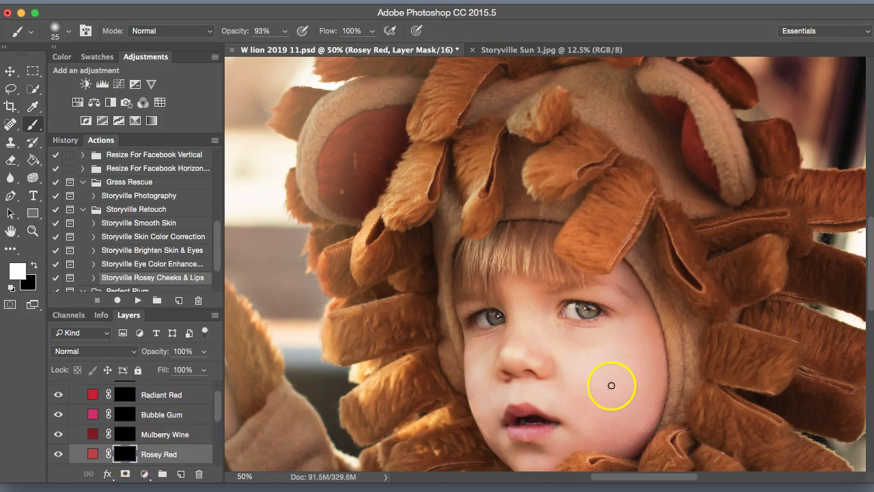
key(bracketright)
key(bracketright)
key(bracketright)
key(bracketright)
key(bracketright)
key(bracketright)
key(bracketright)
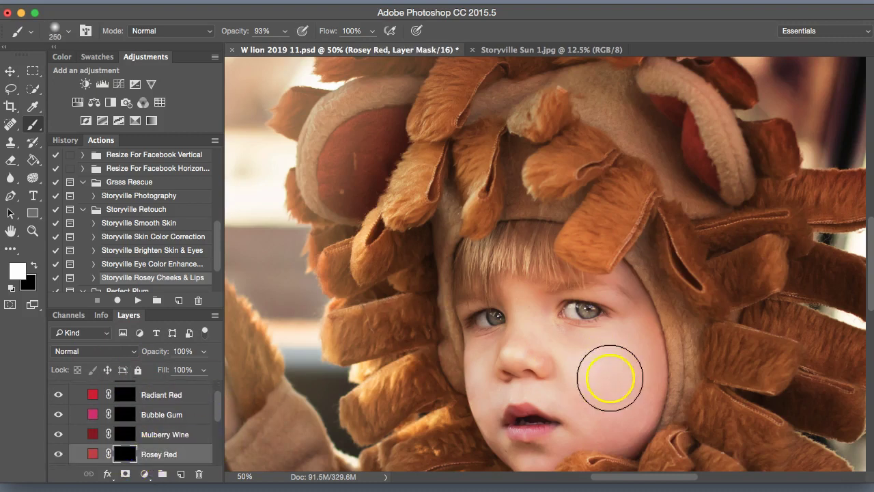
click(611, 374)
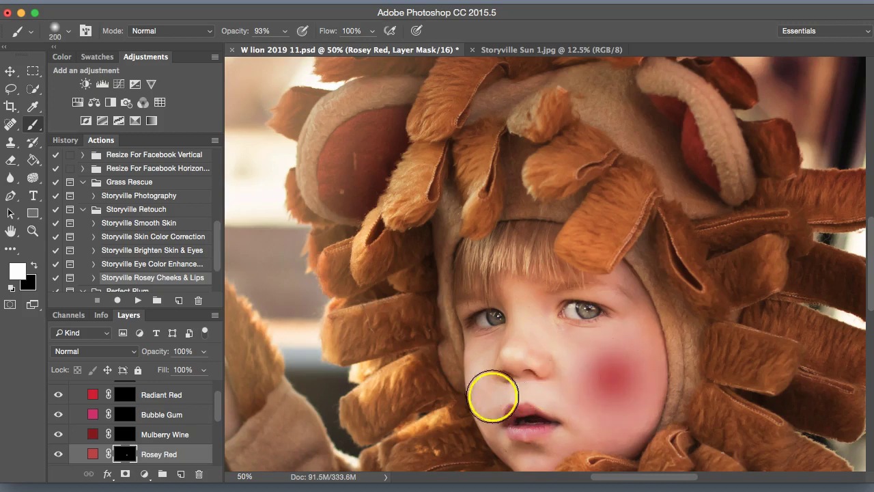
key(bracketleft)
key(bracketleft)
key(bracketleft)
key(bracketleft)
key(bracketleft)
click(475, 377)
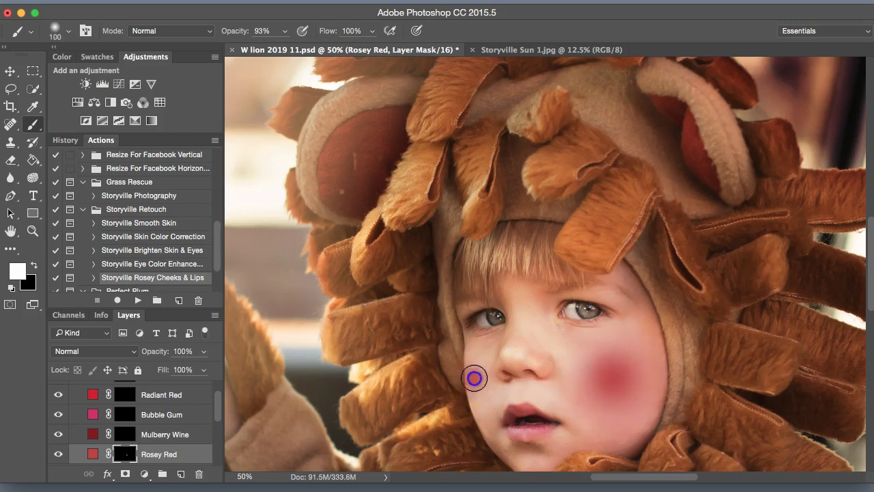
Paint the child's lips on the Rosey Red mask with a 30-pixel brush and lower the layer's opacity to 14%.
key(bracketleft)
key(bracketleft)
key(bracketleft)
key(bracketleft)
key(bracketleft)
key(bracketleft)
key(bracketleft)
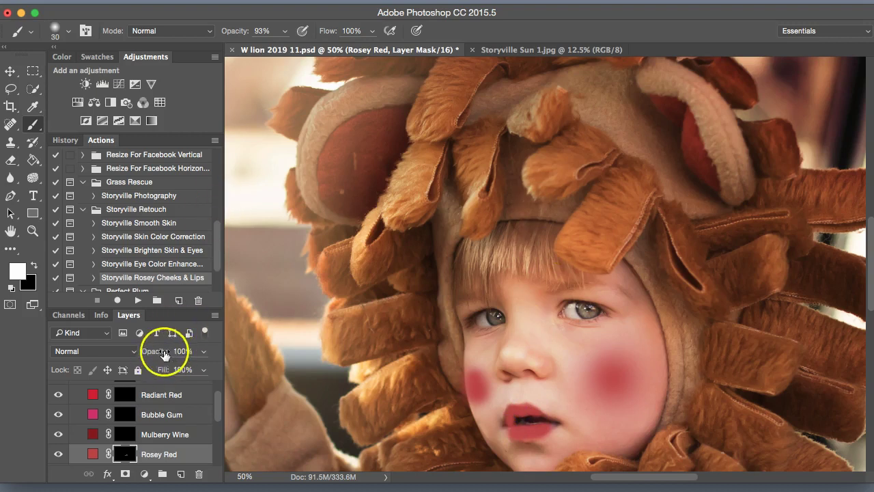
drag(157, 351, 103, 355)
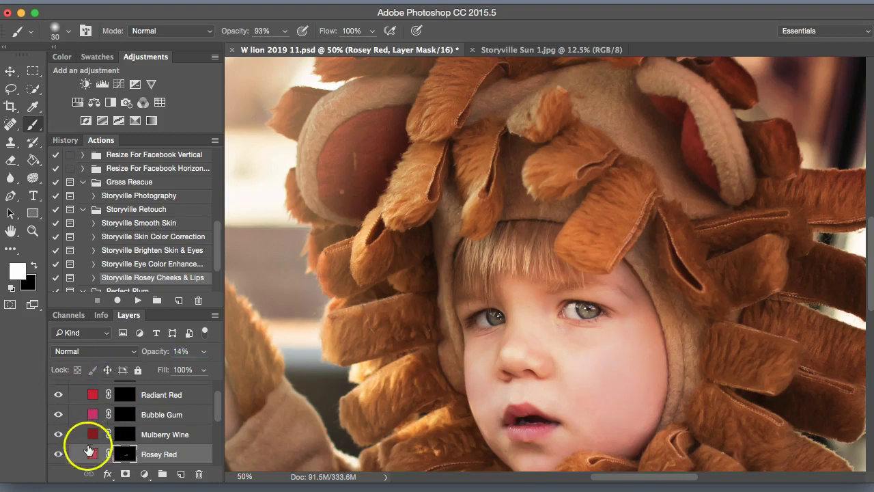
click(58, 454)
click(55, 453)
click(58, 454)
click(58, 453)
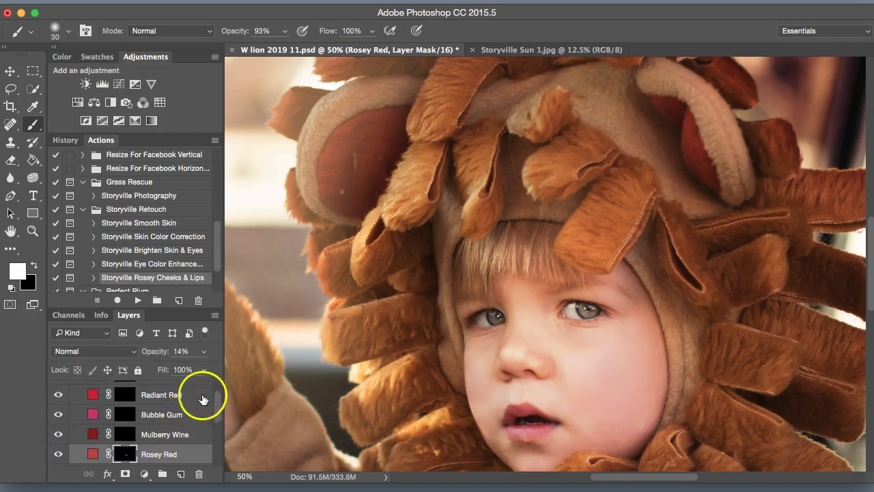
Collapse the Rosey Cheeks group and run the Storyville Eye Color Enhancements action.
scroll(213, 407, up, 1)
click(74, 389)
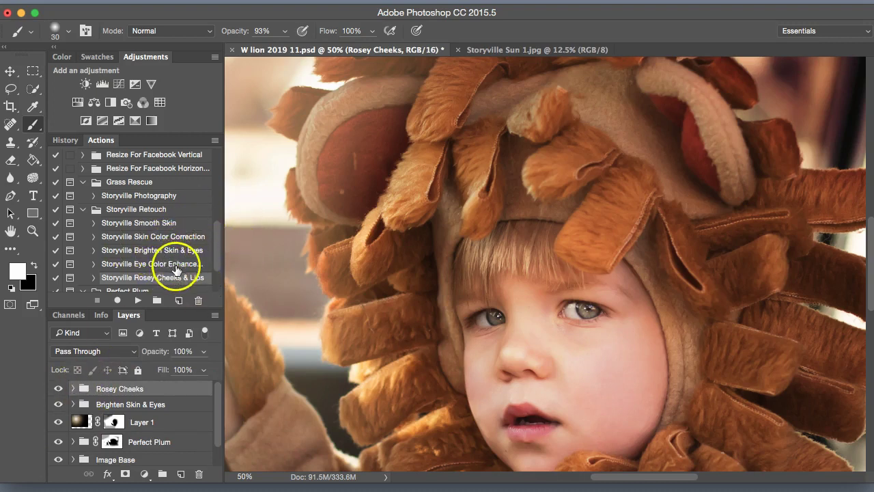
click(171, 264)
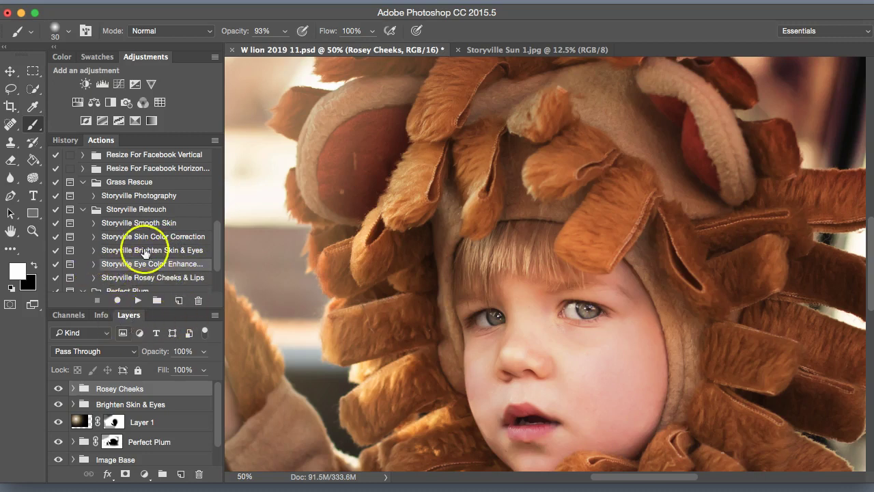
click(138, 301)
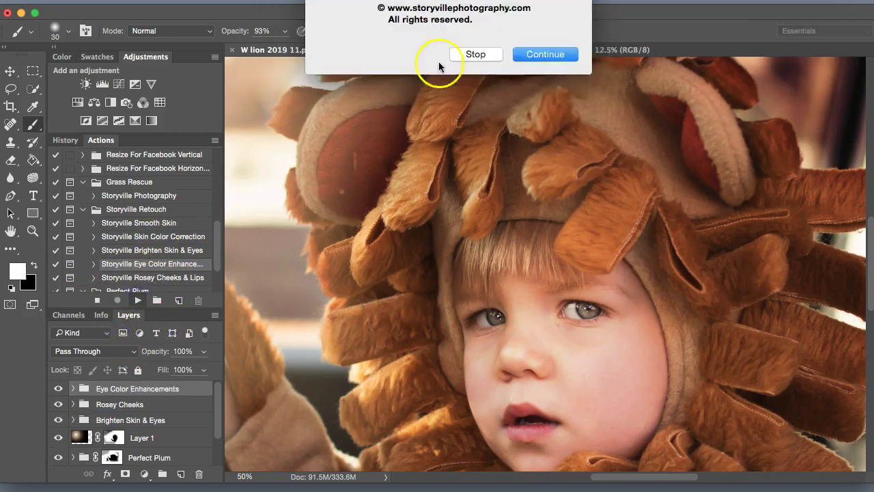
click(546, 55)
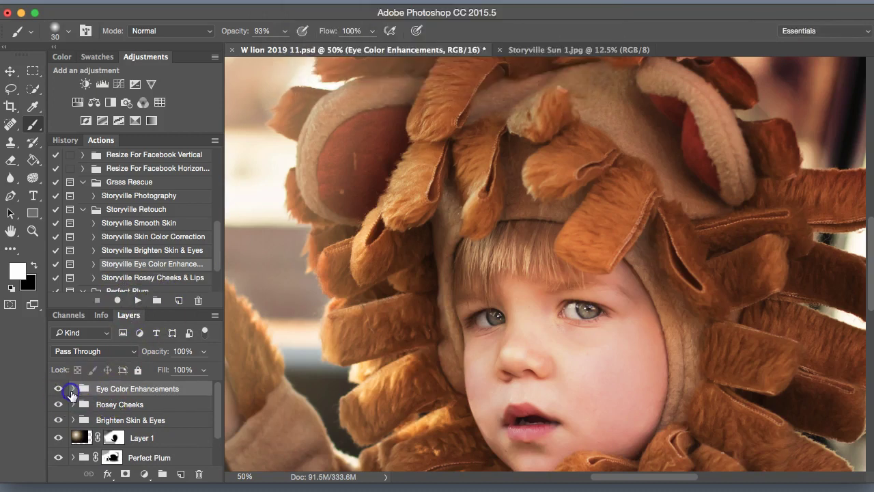
Expand the Eye Color Enhancements group, select the Blue Eye mask and raise the brush opacity to 98%.
click(73, 389)
drag(214, 404, 217, 443)
click(125, 431)
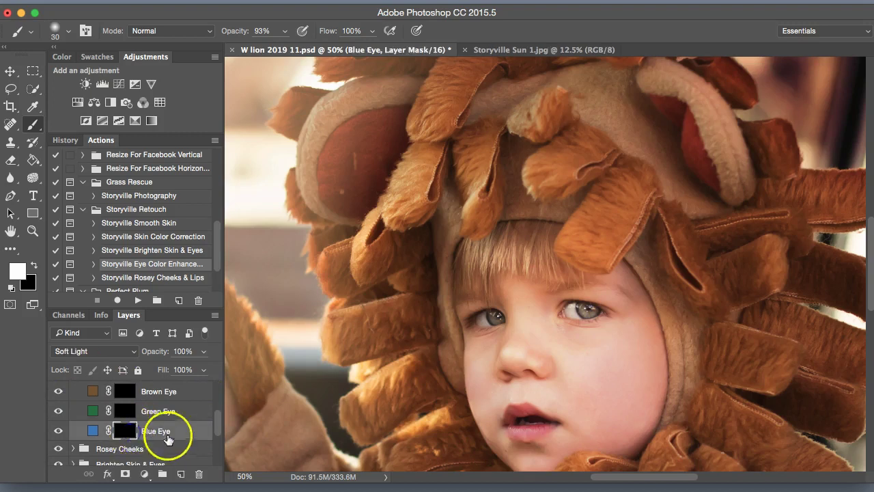
click(239, 34)
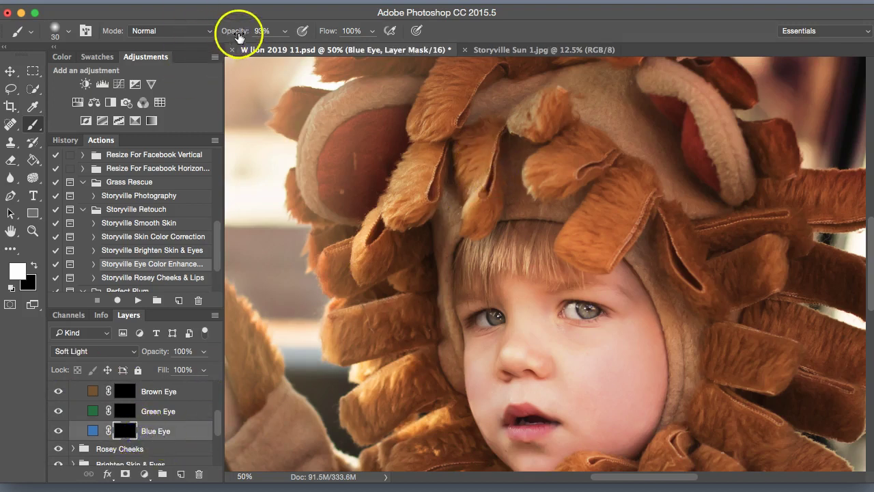
drag(295, 32, 294, 31)
Paint both irises white on the Blue Eye mask with 35-pixel and 25-pixel brushes and lower the layer's opacity to 30%.
key(bracketleft)
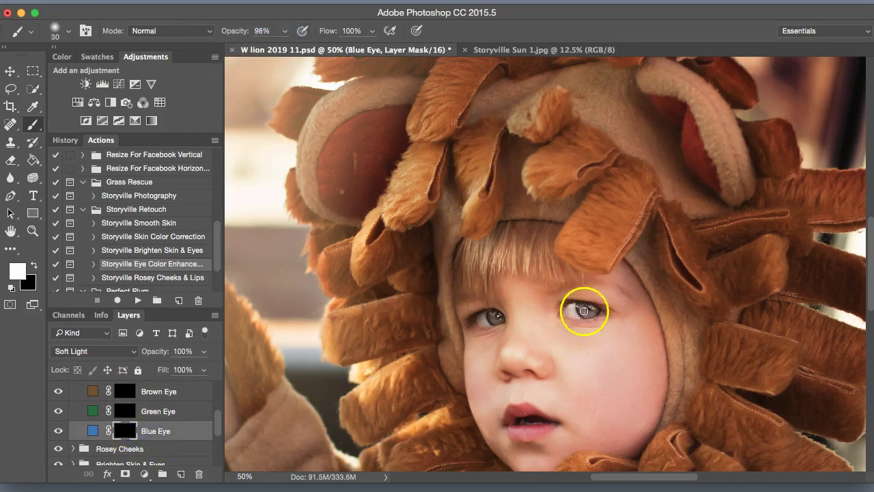
key(bracketleft)
key(bracketleft)
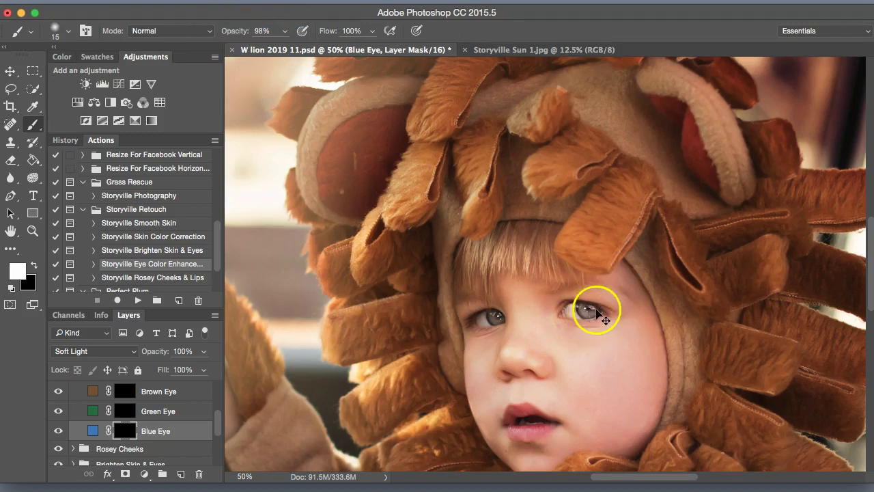
key(super+plus)
key(super+equal)
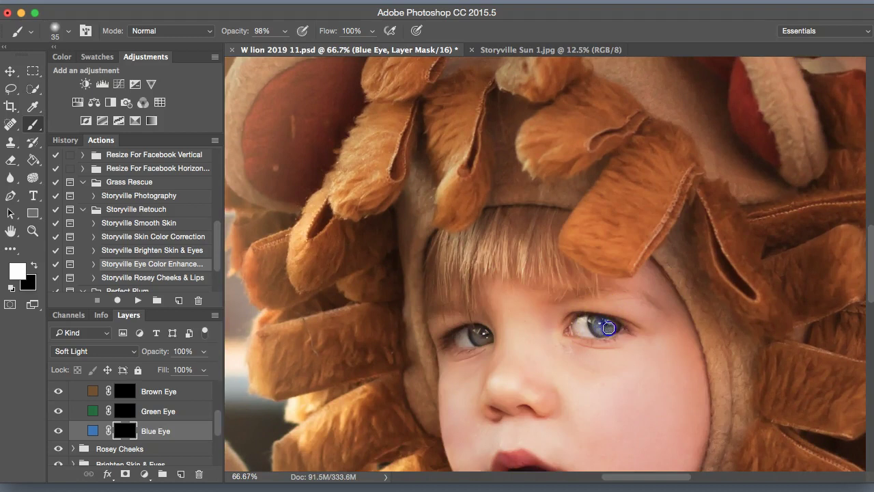
key(bracketleft)
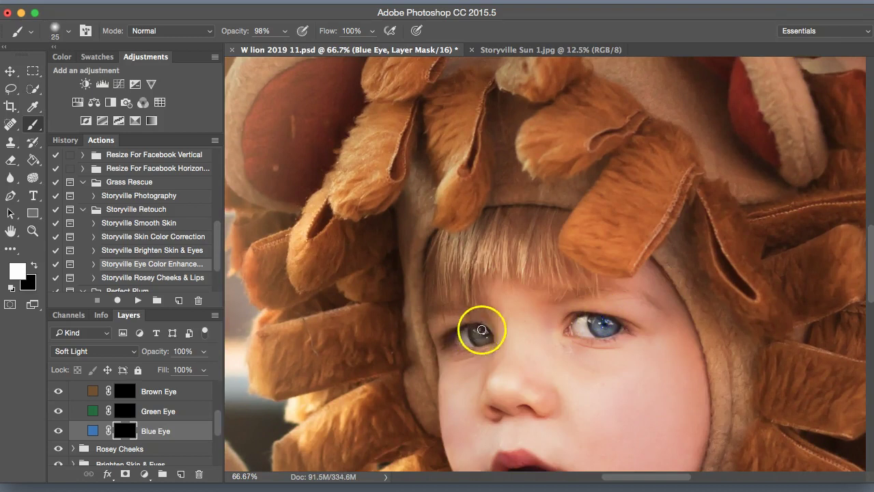
drag(478, 333, 476, 332)
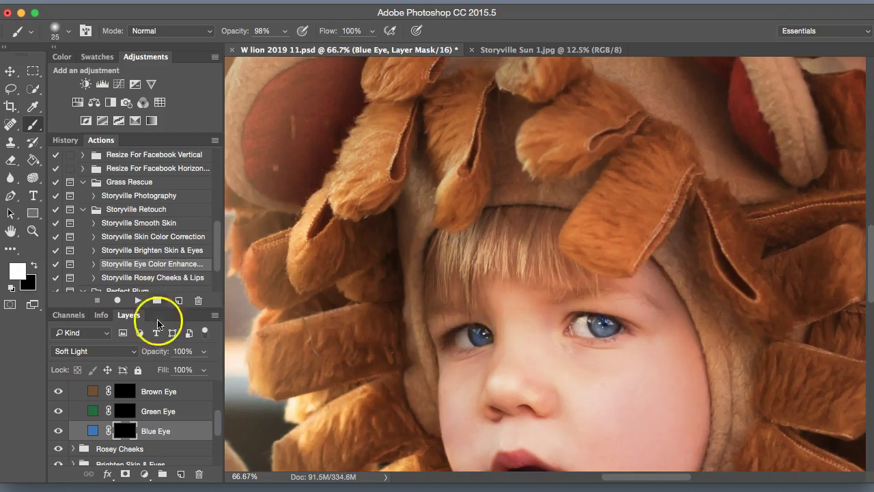
drag(161, 351, 152, 349)
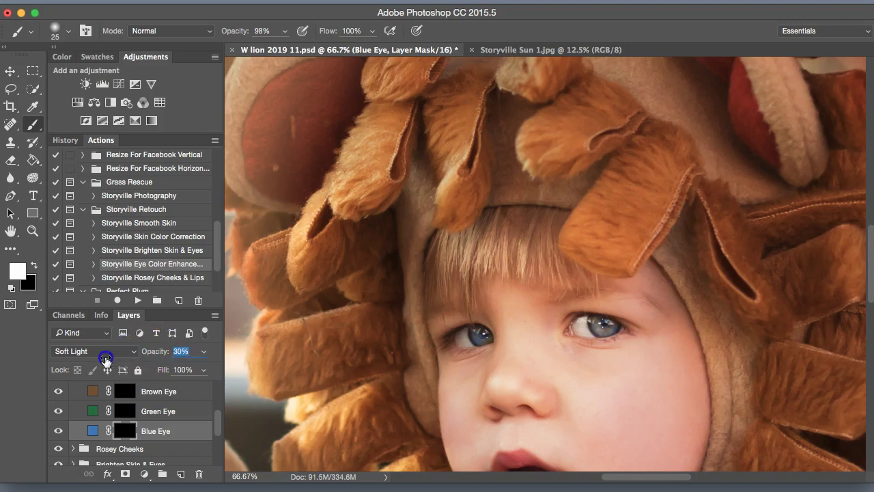
Collapse the Eye Color Enhancements group with the whole photo in view.
key(super+minus)
key(super+minus)
key(super+minus)
key(super+minus)
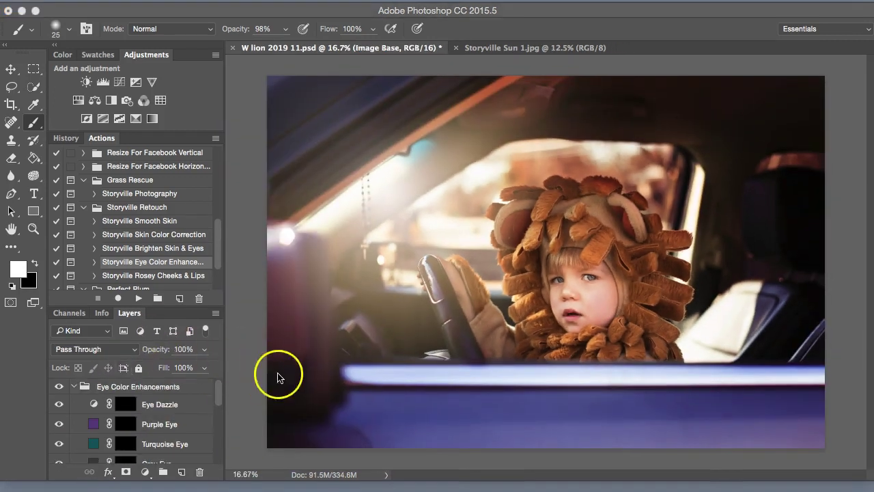
click(74, 389)
click(73, 386)
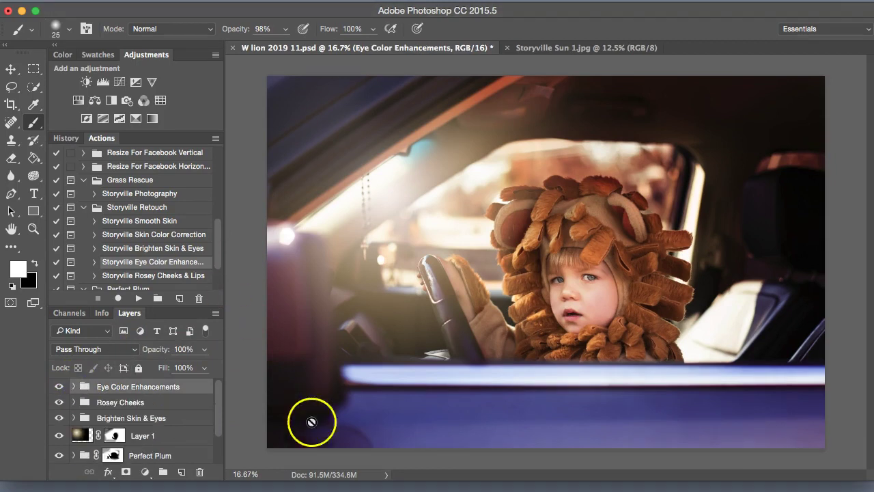
Expand the Image Base group, select the Color Dazzle layer and set its opacity to 37%.
drag(220, 409, 223, 431)
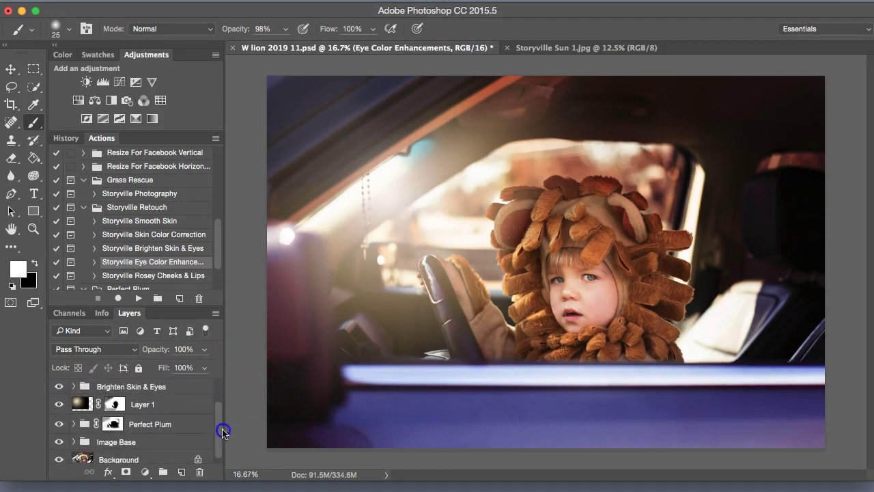
click(73, 442)
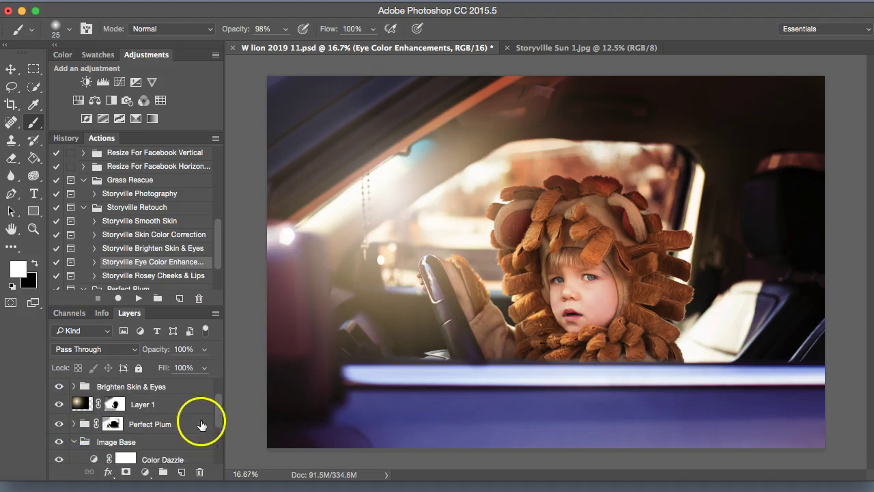
drag(221, 414, 218, 433)
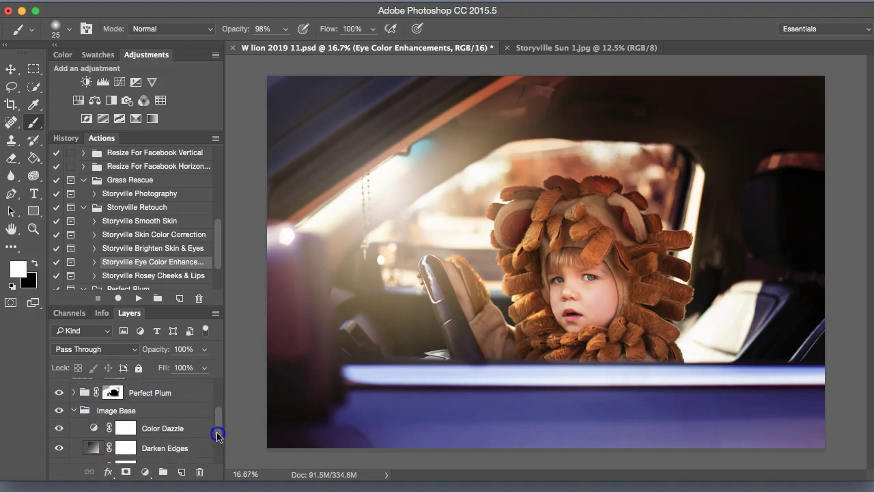
click(96, 428)
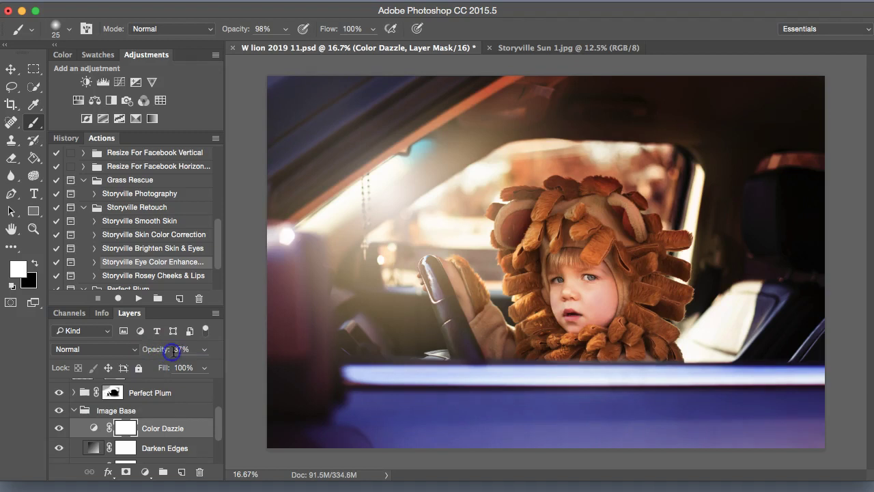
Toggle the Color Dazzle layer's visibility to compare the photo with and without it.
click(58, 428)
click(57, 430)
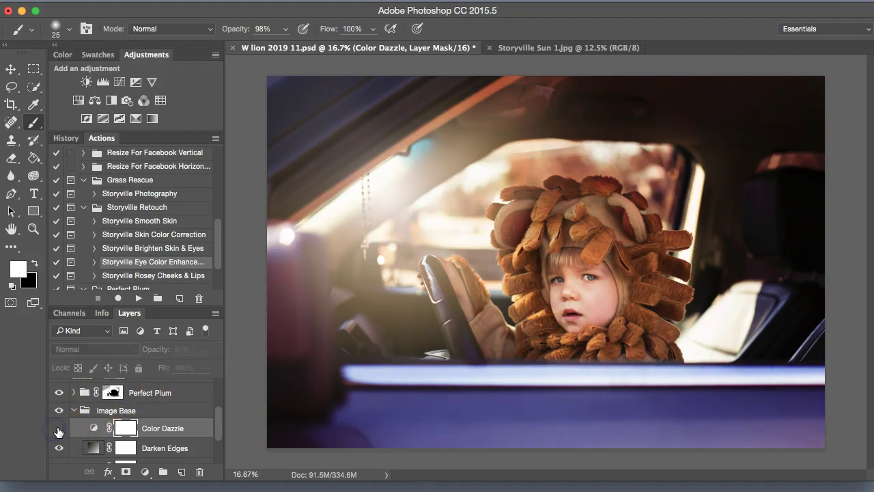
click(57, 432)
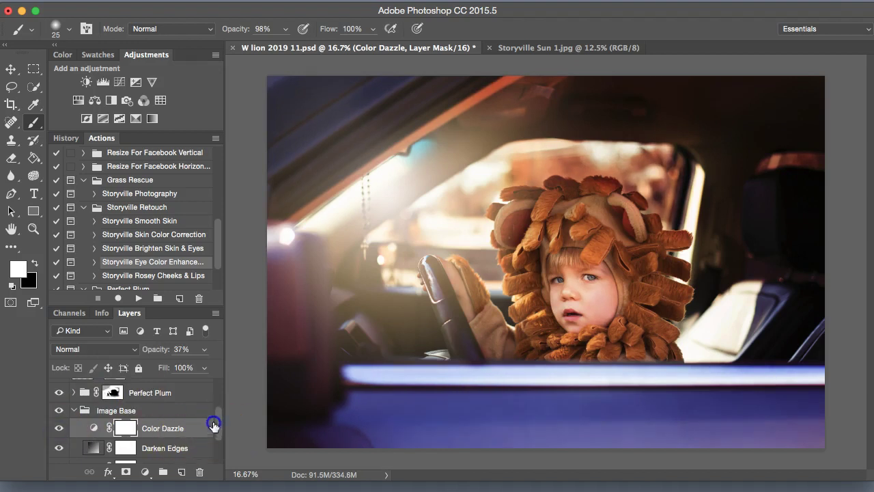
Run the Storyville Dodge & Burn action and set the brush opacity to 8%.
drag(213, 425, 220, 357)
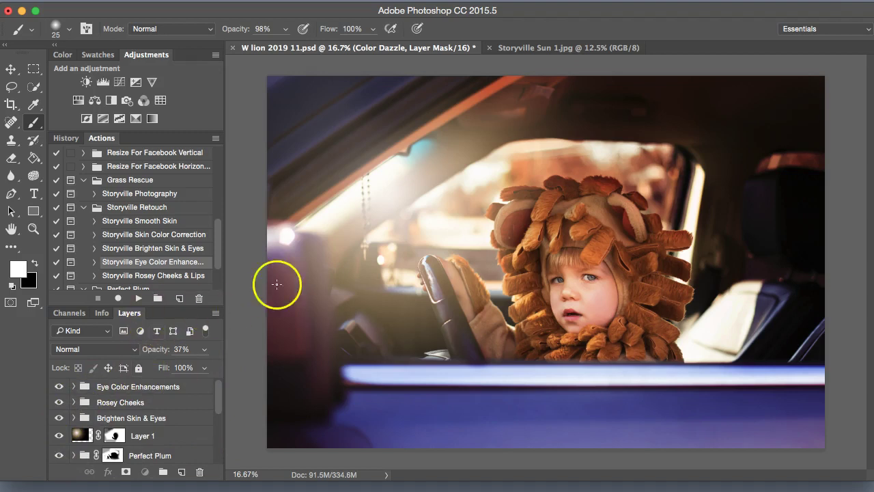
drag(218, 224, 221, 214)
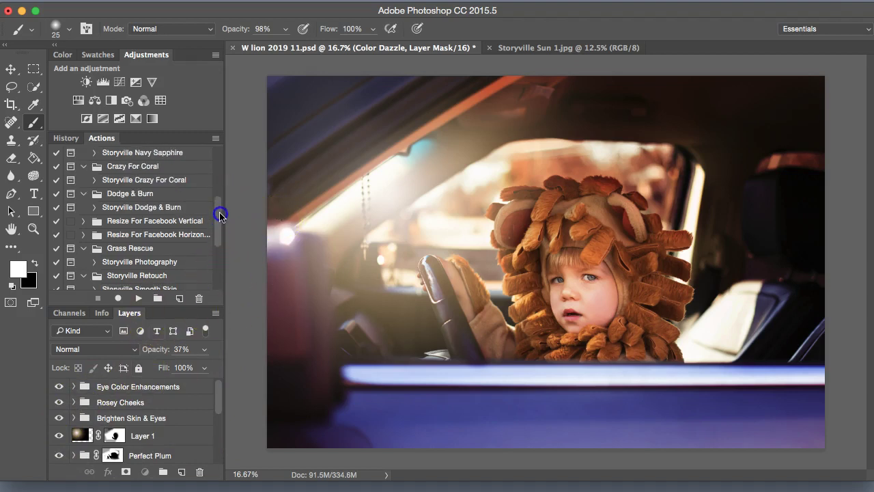
click(146, 206)
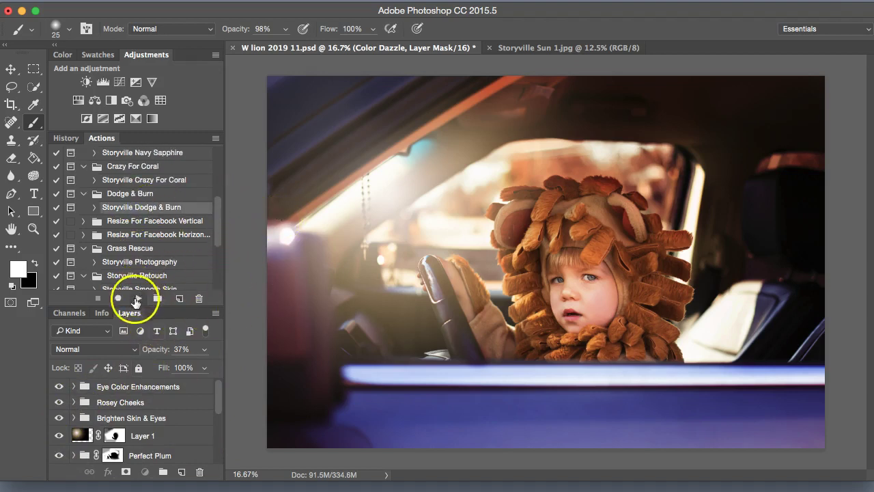
click(563, 106)
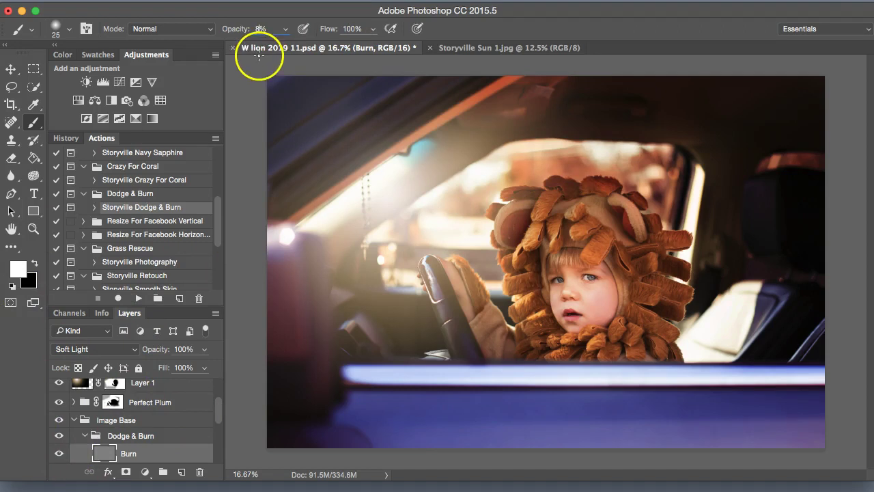
Lighten the child's nose and the adjacent cheek near the hood's edge on the Burn layer with a white brush of 80 to 90 pixels.
key(ctrl+plus)
key(ctrl+plus)
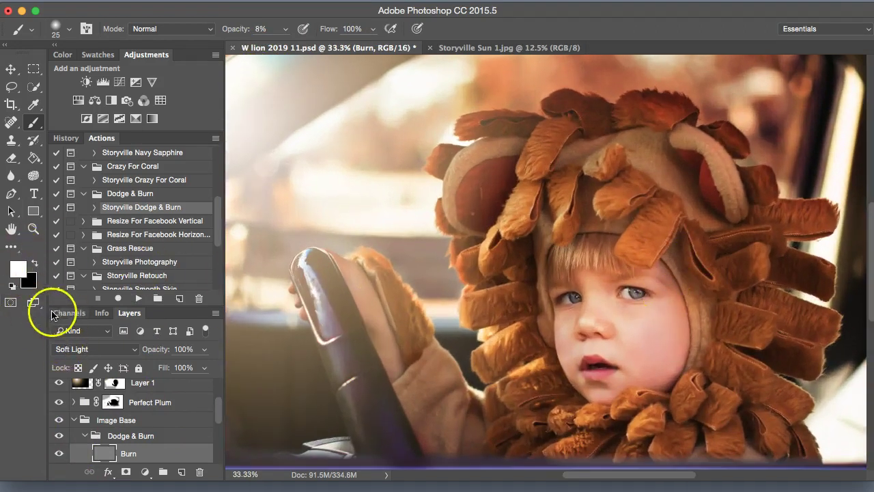
key(ctrl+plus)
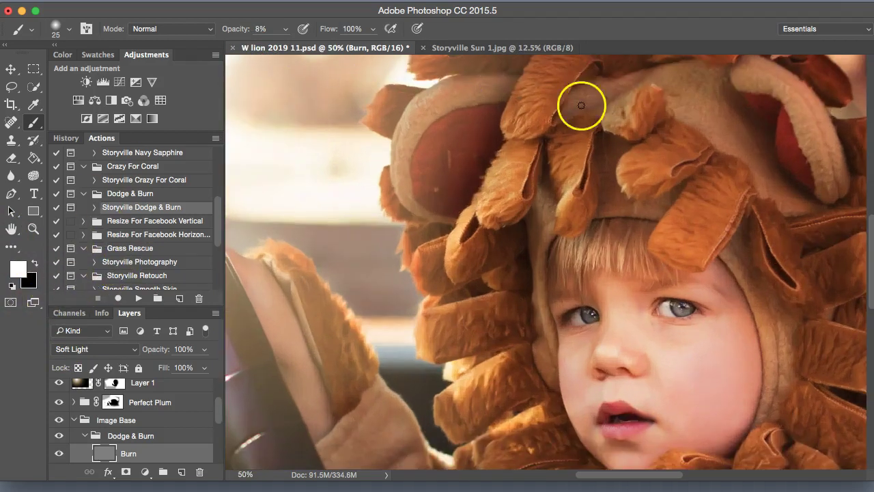
key(bracketright)
key(bracketright)
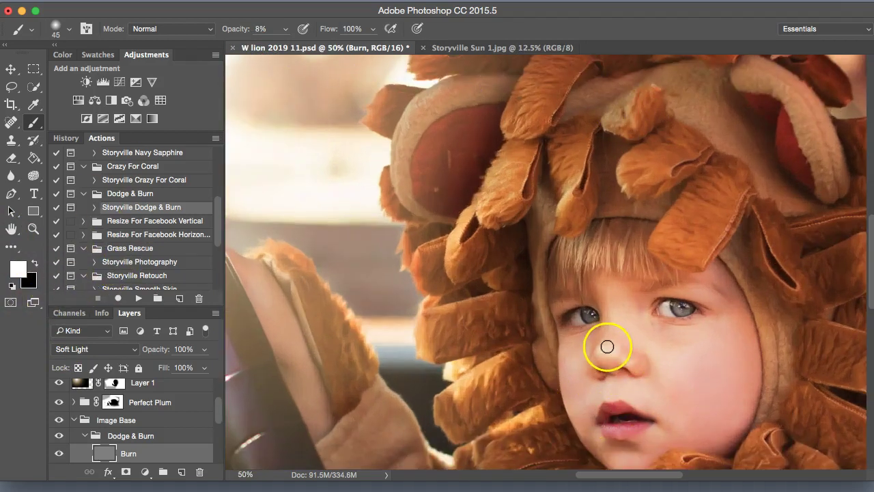
key(bracketright)
key(bracketright)
key(bracketright)
key(bracketright)
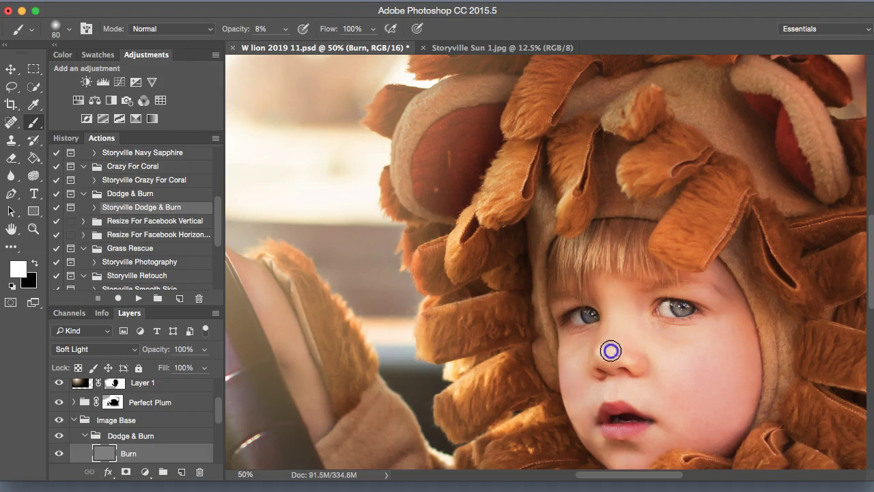
key(bracketleft)
key(bracketleft)
key(bracketleft)
drag(610, 351, 628, 363)
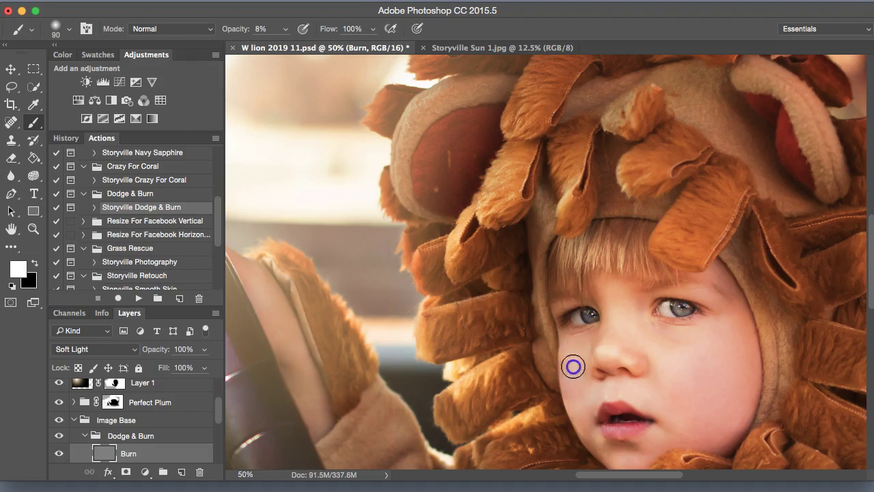
drag(573, 367, 580, 384)
Lighten the skin between the nose and upper lip with a white brush of about 45 pixels.
key(bracketleft)
key(bracketleft)
key(super+plus)
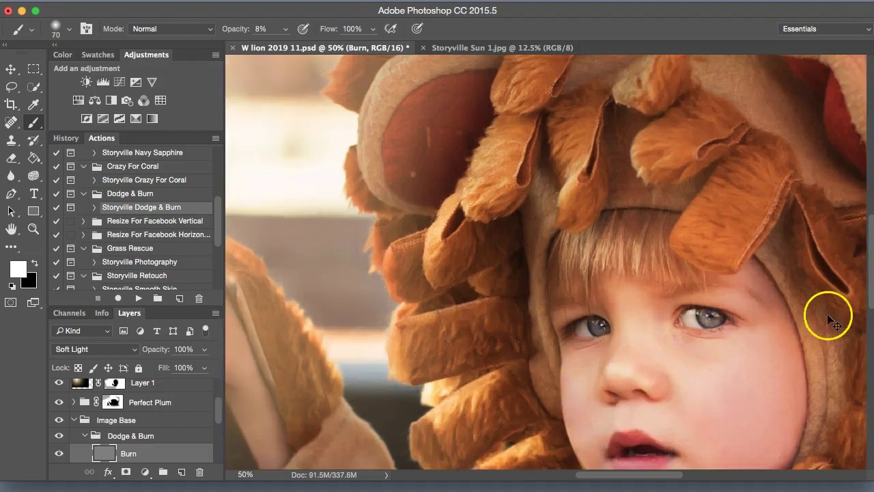
key(super+equal)
drag(870, 267, 870, 278)
key(bracketleft)
key(bracketleft)
key(bracketleft)
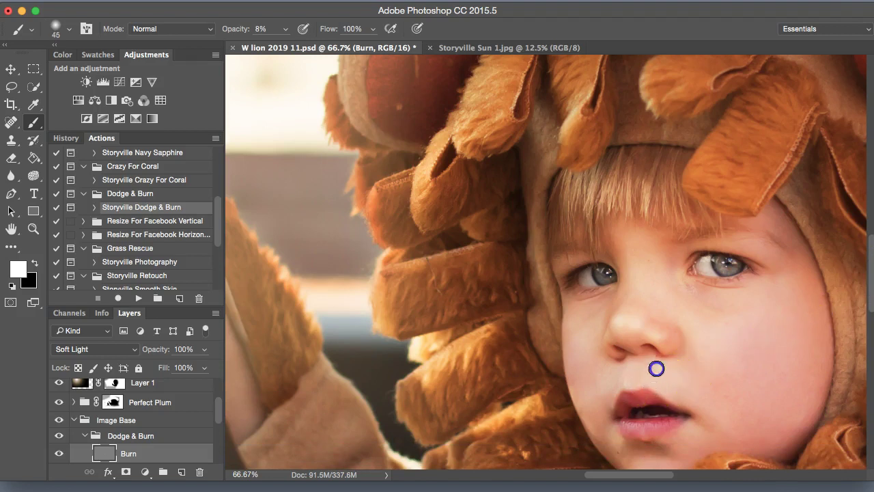
key(bracketleft)
Lighten the larger visible cheek down toward the jaw with white brushes between 80 and 150 pixels.
key(bracketright)
key(bracketright)
key(bracketright)
key(bracketright)
key(bracketright)
key(bracketright)
click(716, 342)
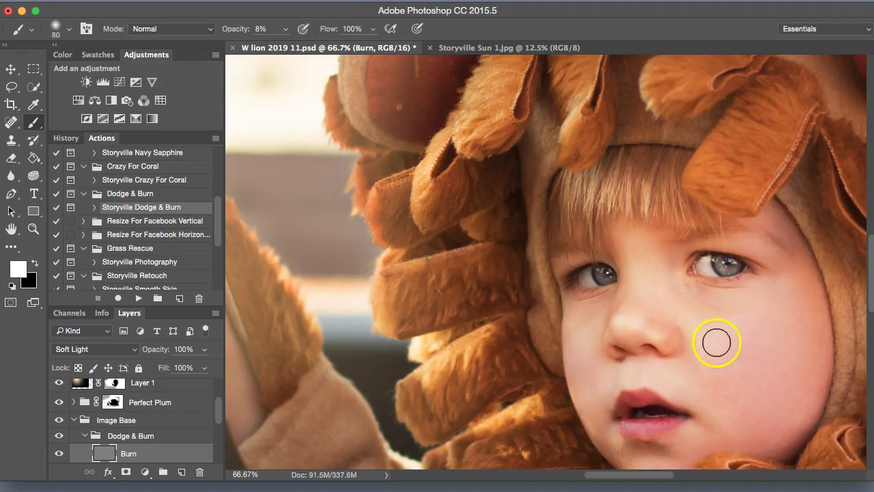
key(bracketright)
key(bracketright)
key(bracketright)
key(bracketright)
mouse_move(715, 346)
mouse_down()
mouse_move(765, 318)
mouse_move(741, 356)
mouse_move(772, 314)
mouse_move(743, 386)
mouse_move(775, 316)
mouse_move(779, 379)
mouse_move(786, 322)
mouse_move(772, 402)
mouse_move(747, 315)
mouse_up()
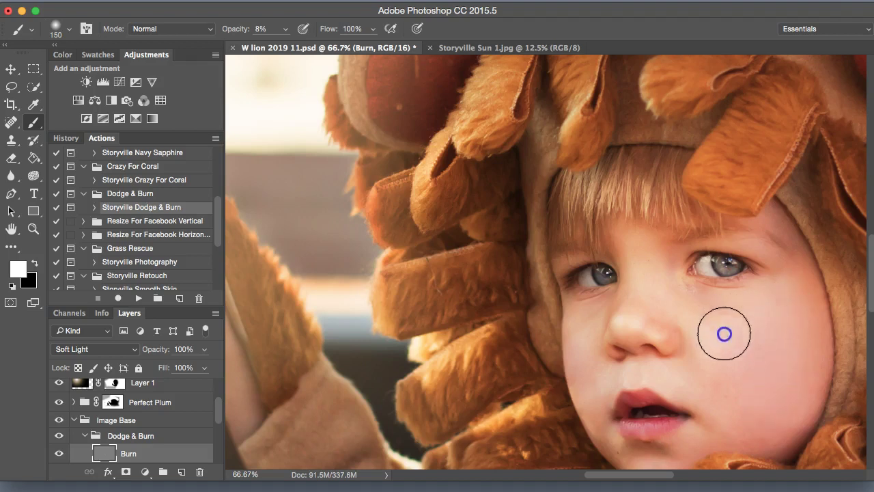
key(bracketleft)
mouse_move(721, 410)
mouse_down()
mouse_move(661, 411)
mouse_move(667, 466)
mouse_move(692, 451)
mouse_up()
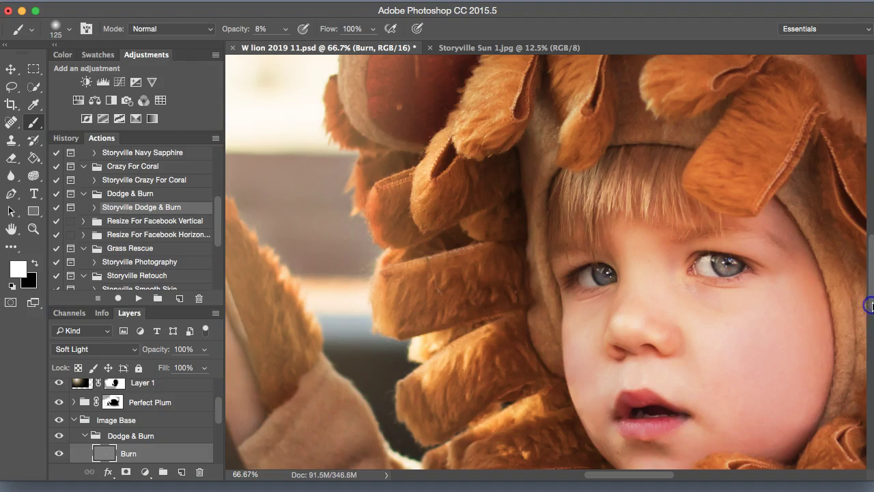
Lighten the chin and the cheek beside the mouth in white, reducing the brush to 70 pixels.
scroll(869, 311, down, 2)
mouse_move(676, 409)
mouse_down()
mouse_move(650, 424)
mouse_move(646, 413)
mouse_up()
key(bracketleft)
key(bracketleft)
key(bracketleft)
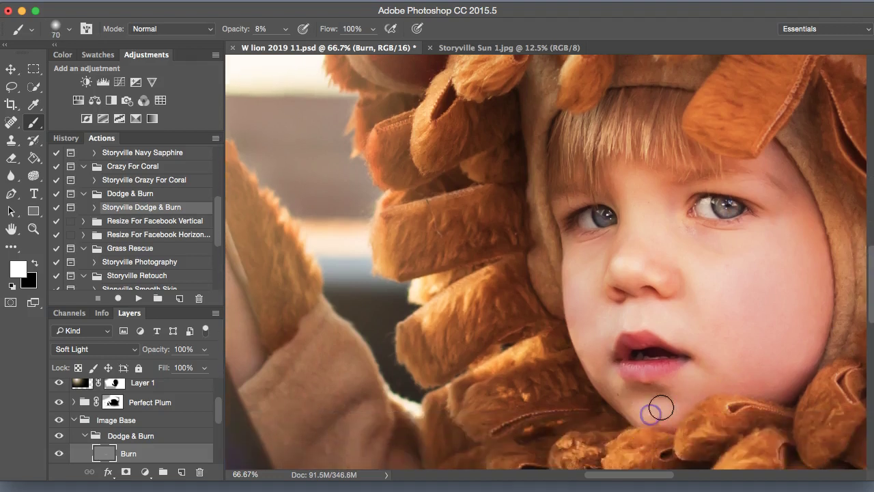
click(721, 331)
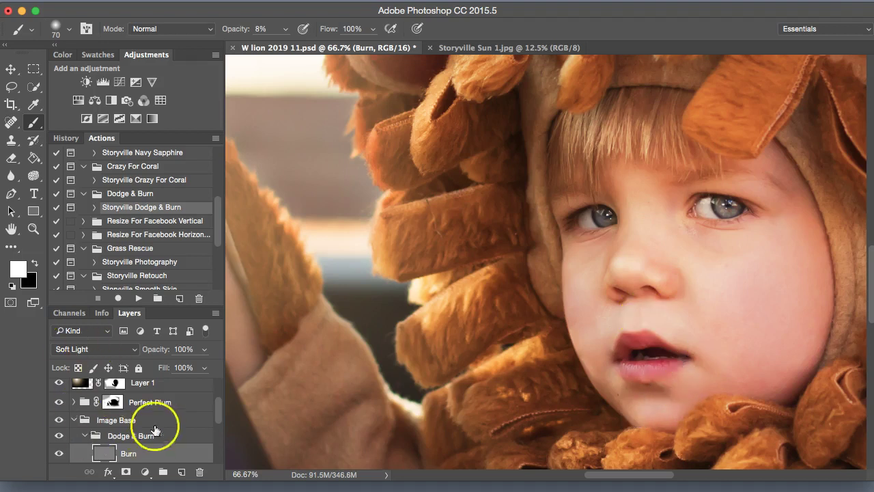
Lighten the nose bridge, the lower forehead and the skin around the fully visible eye with 60- to 80-pixel white brushes.
drag(214, 413, 218, 425)
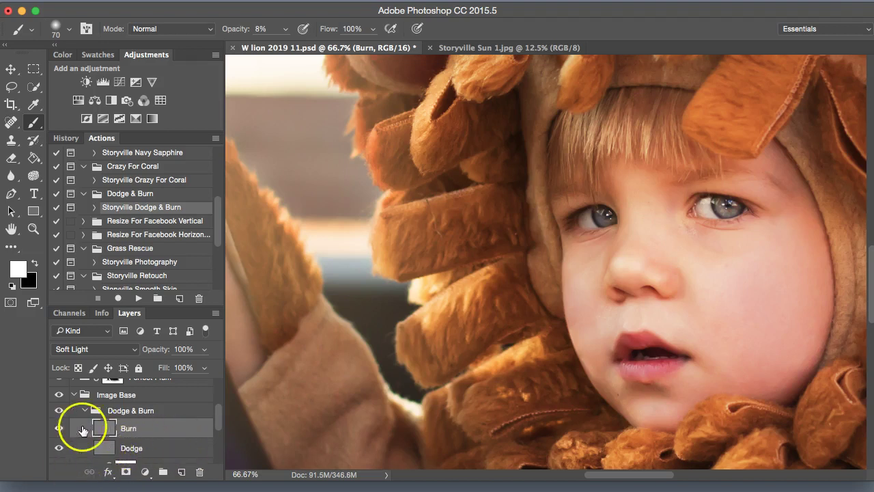
mouse_move(82, 429)
mouse_down()
mouse_move(88, 452)
mouse_move(172, 415)
mouse_move(131, 458)
mouse_move(189, 430)
mouse_move(43, 440)
mouse_move(189, 441)
mouse_move(73, 429)
mouse_up()
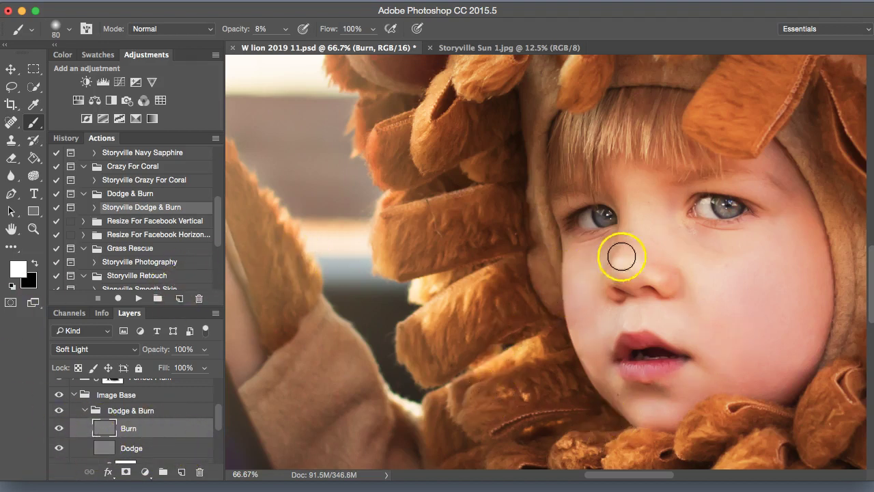
key(bracketright)
drag(632, 237, 636, 196)
key(bracketleft)
key(bracketleft)
click(712, 185)
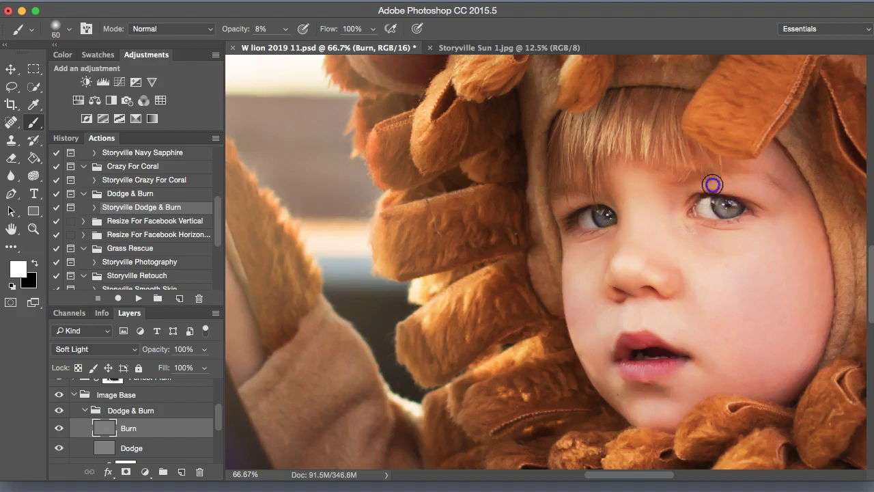
drag(728, 194, 735, 204)
key(bracketright)
mouse_move(690, 241)
mouse_down()
mouse_move(724, 245)
mouse_move(696, 244)
mouse_move(757, 243)
mouse_up()
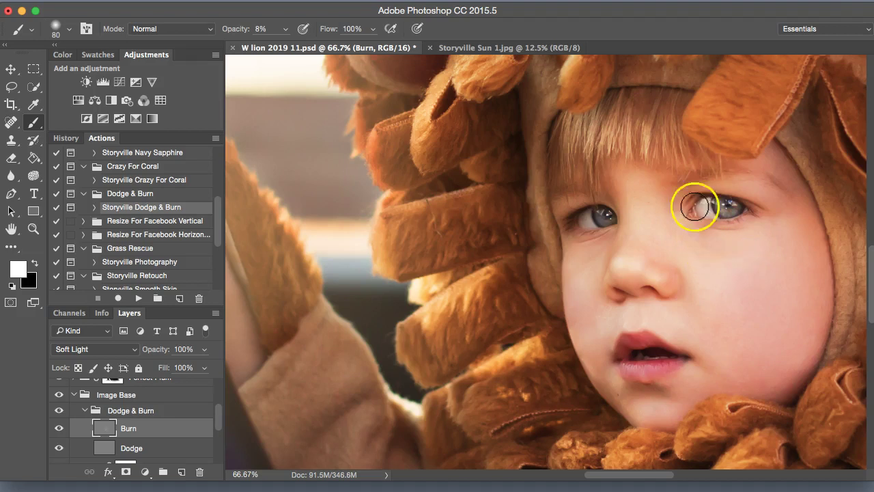
Switch to black and darken the brow area and the edges of both eyes with 45-pixel and 20-pixel brushes.
key(x)
key(bracketleft)
key(bracketleft)
key(bracketleft)
key(bracketleft)
key(bracketleft)
key(bracketleft)
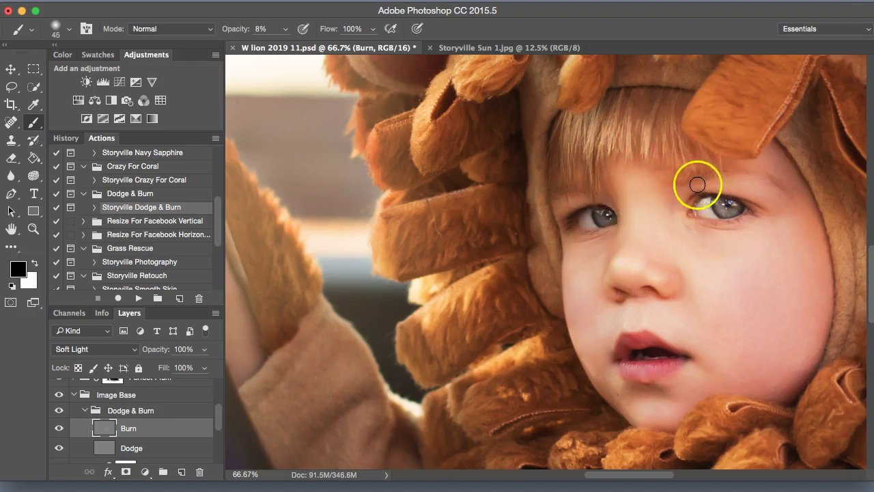
drag(689, 182, 730, 177)
key(bracketleft)
key(bracketleft)
key(bracketleft)
click(715, 196)
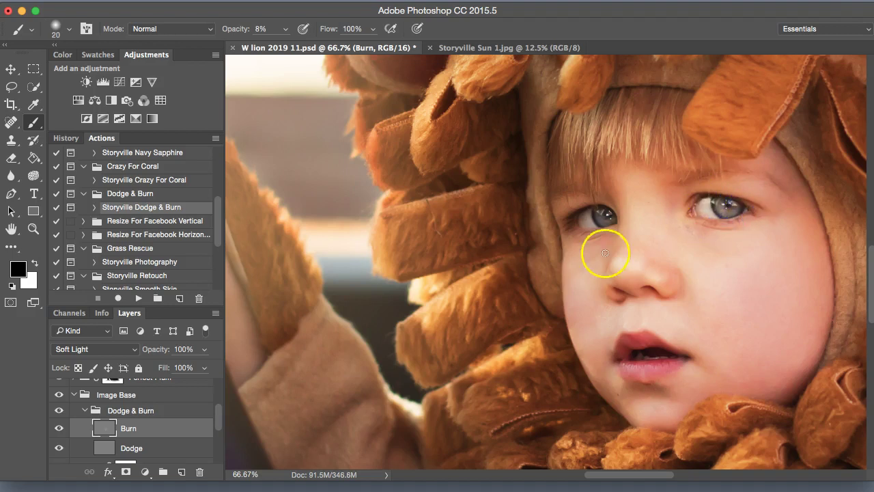
click(576, 233)
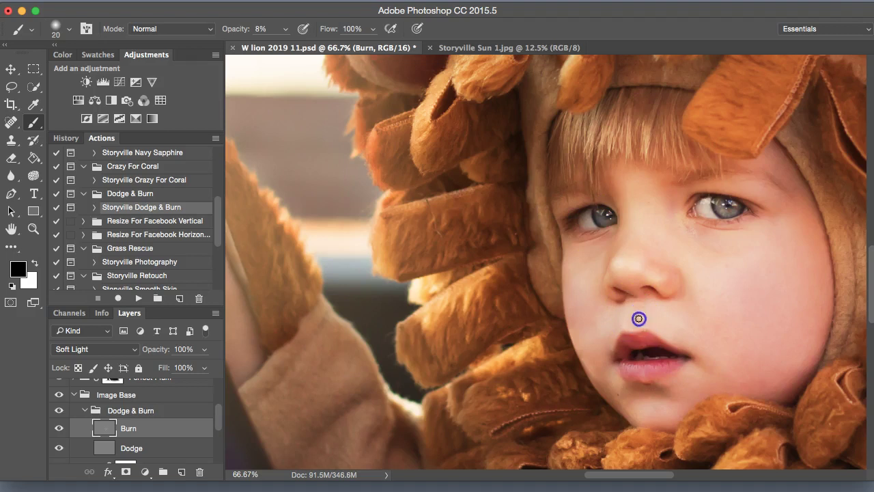
Darken the outer contours of the face along both cheeks and the jaw with black brushes of 45 to 60 pixels.
key(bracketright)
key(bracketright)
key(bracketright)
key(bracketright)
key(bracketright)
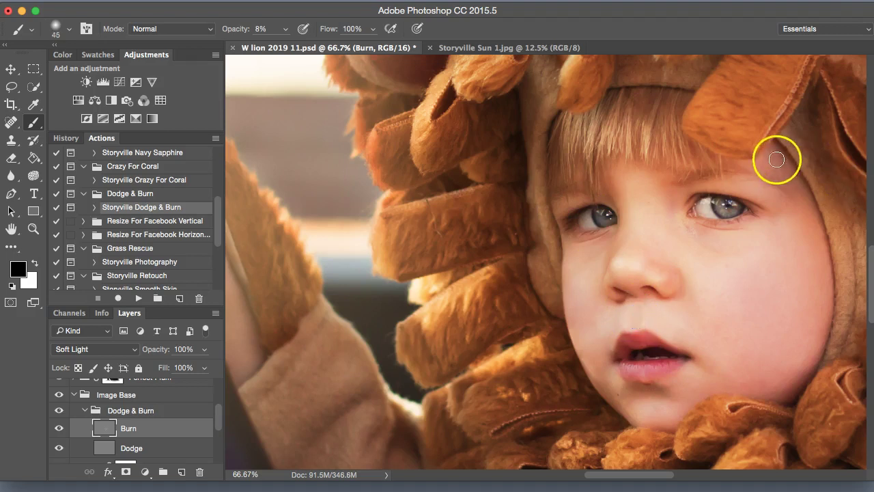
mouse_move(817, 240)
mouse_down()
mouse_move(818, 354)
mouse_move(802, 396)
mouse_up()
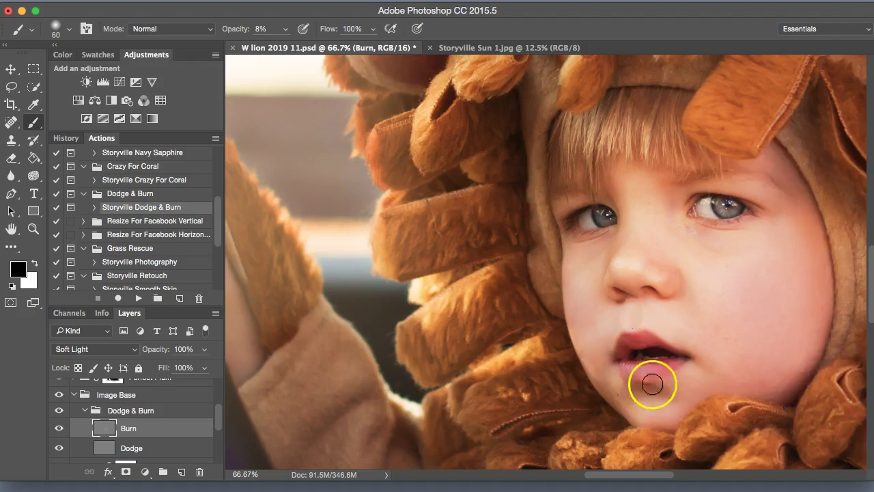
drag(579, 357, 603, 403)
Darken the upper lip's edge and the eye nearer the steering wheel with a 35-pixel black brush.
key(bracketleft)
key(bracketleft)
key(bracketleft)
key(bracketleft)
click(632, 325)
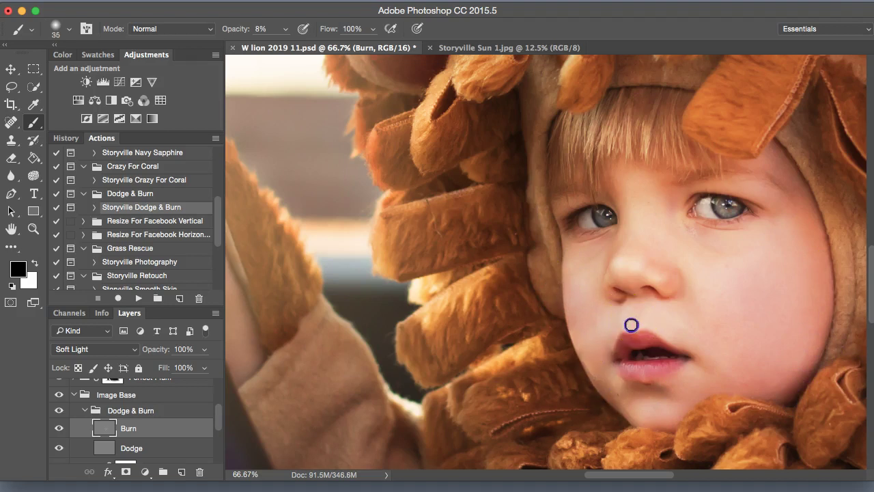
drag(591, 211, 594, 213)
Darken the hood's inner rim and the costume fur framing the face with a 100-pixel black brush on the Burn layer.
key(super+minus)
key(super+minus)
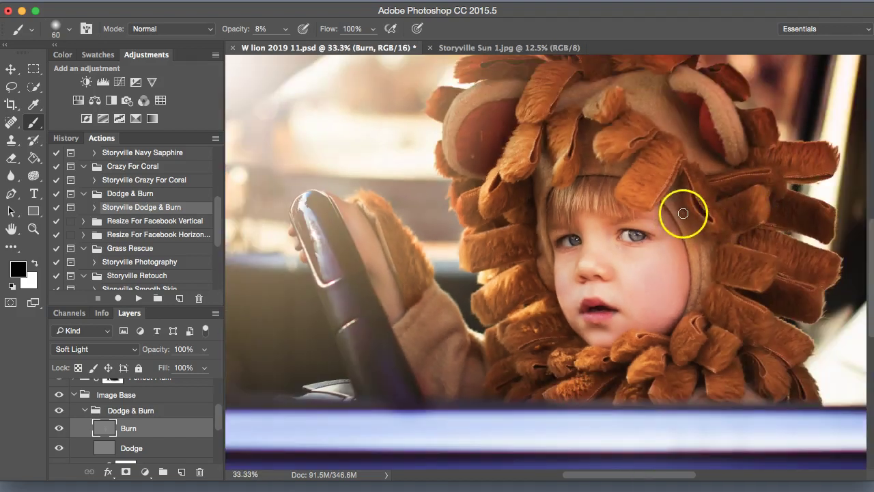
key(bracketright)
key(bracketright)
key(bracketright)
key(bracketright)
key(bracketright)
key(bracketright)
key(bracketright)
mouse_move(693, 249)
mouse_down()
mouse_move(716, 256)
mouse_move(712, 262)
mouse_move(689, 215)
mouse_up()
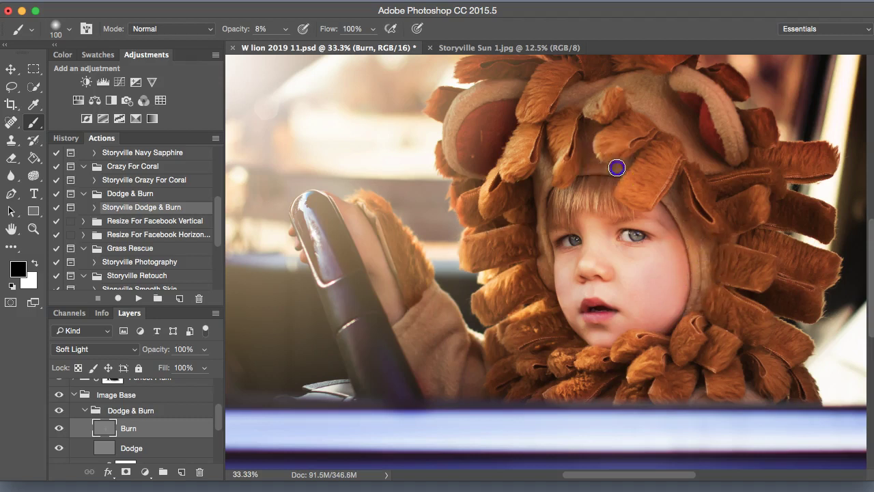
mouse_move(544, 194)
mouse_down()
mouse_move(548, 291)
mouse_move(681, 202)
mouse_move(701, 251)
mouse_move(700, 323)
mouse_up()
drag(682, 215, 658, 198)
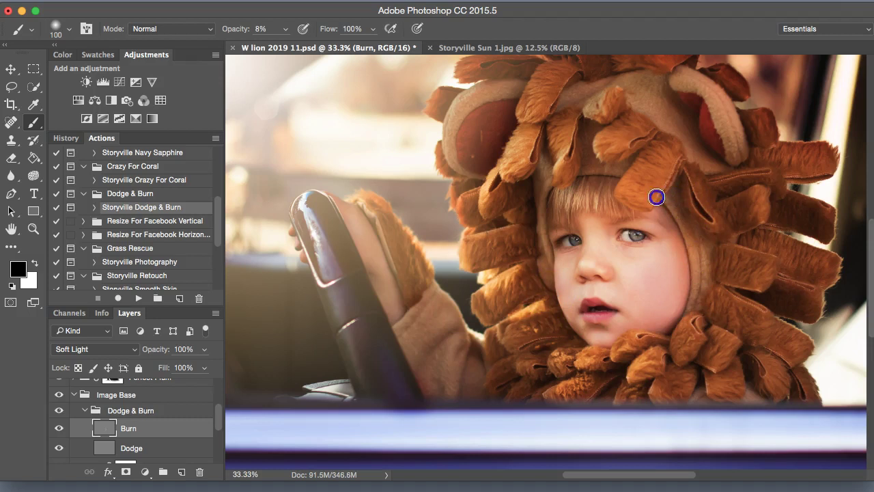
mouse_move(592, 166)
mouse_down()
mouse_move(615, 177)
mouse_move(551, 176)
mouse_up()
mouse_move(686, 217)
mouse_down()
mouse_move(703, 230)
mouse_move(707, 293)
mouse_move(673, 323)
mouse_up()
mouse_move(692, 257)
mouse_down()
mouse_move(683, 201)
mouse_move(628, 356)
mouse_up()
drag(559, 325, 548, 329)
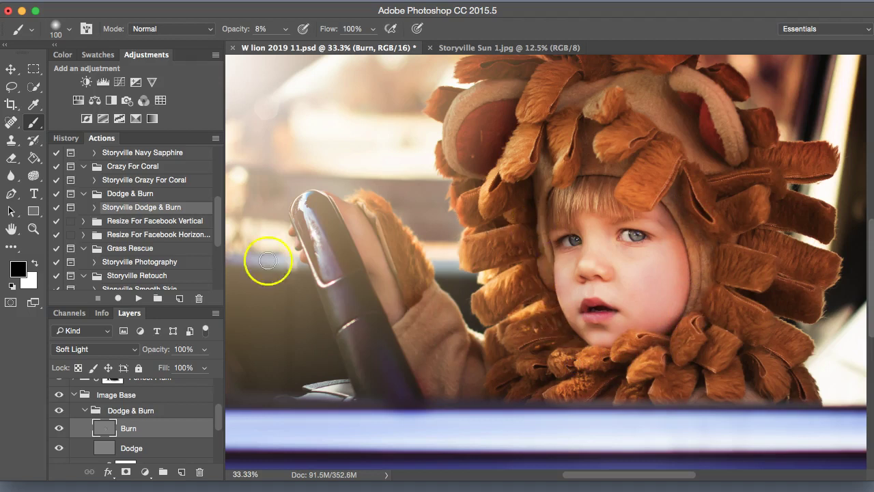
Compare the photo with and without the Dodge & Burn group inside Image Base by toggling the group's visibility.
click(74, 395)
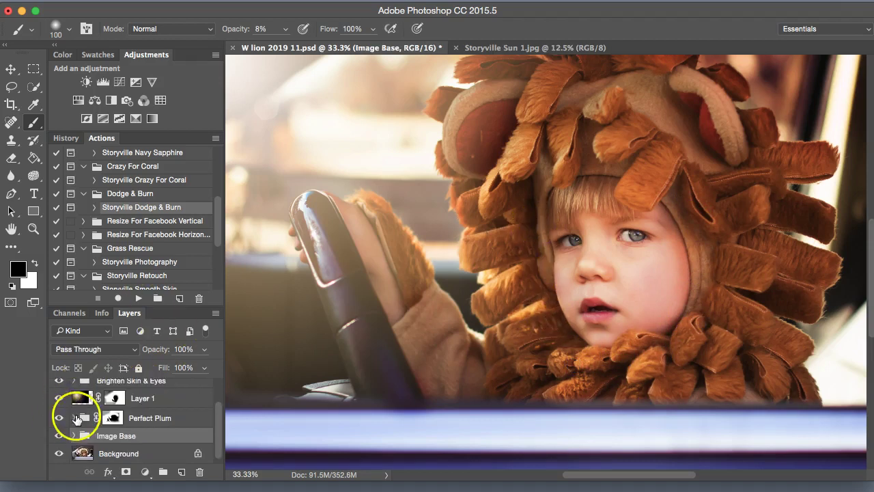
drag(216, 436, 209, 473)
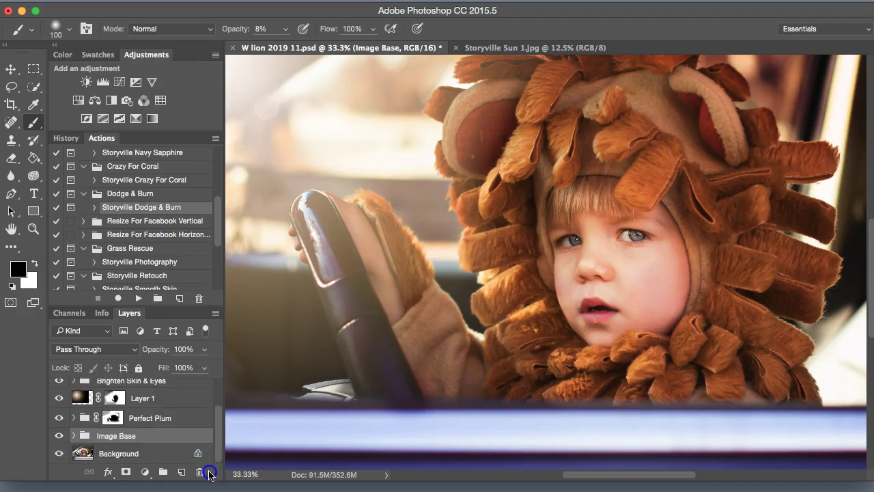
click(73, 436)
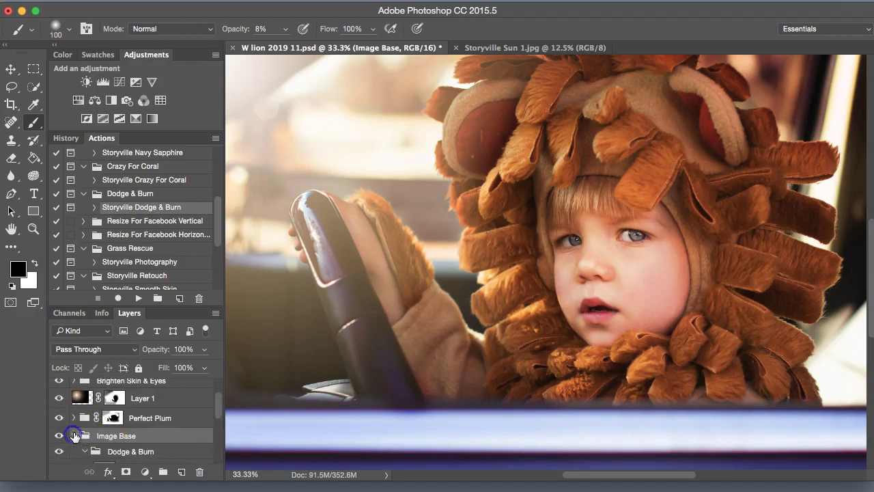
drag(219, 418, 214, 421)
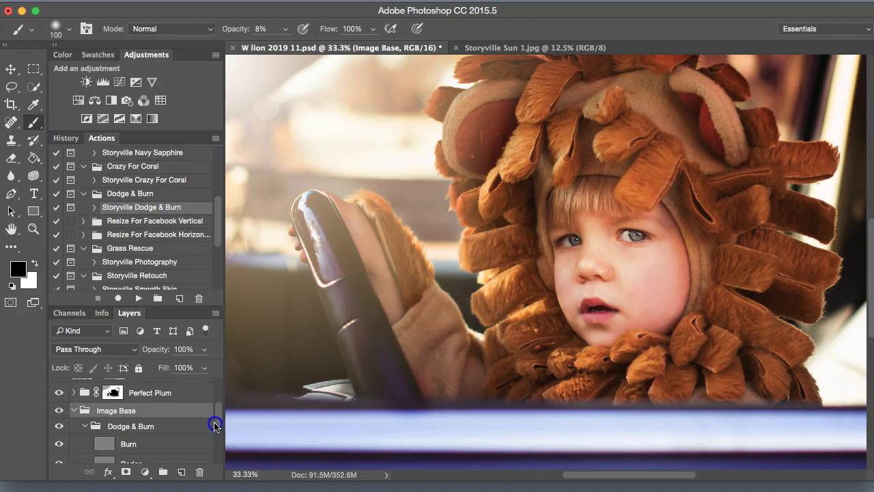
click(59, 425)
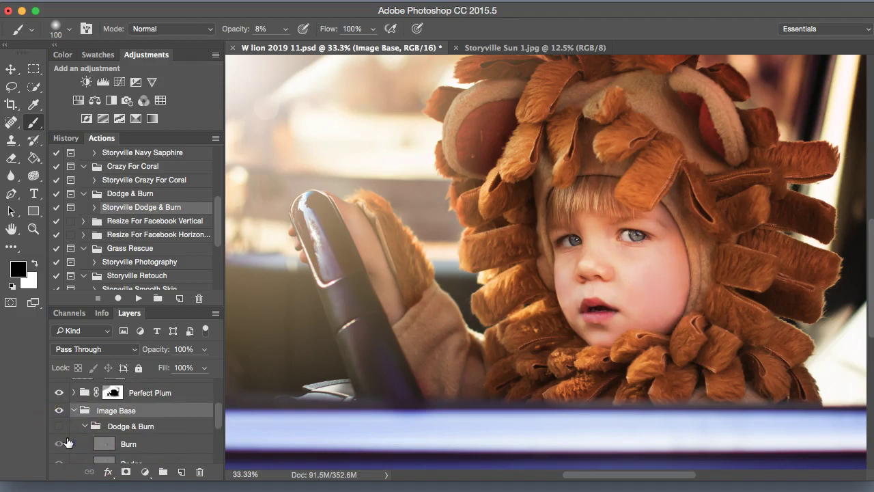
click(58, 426)
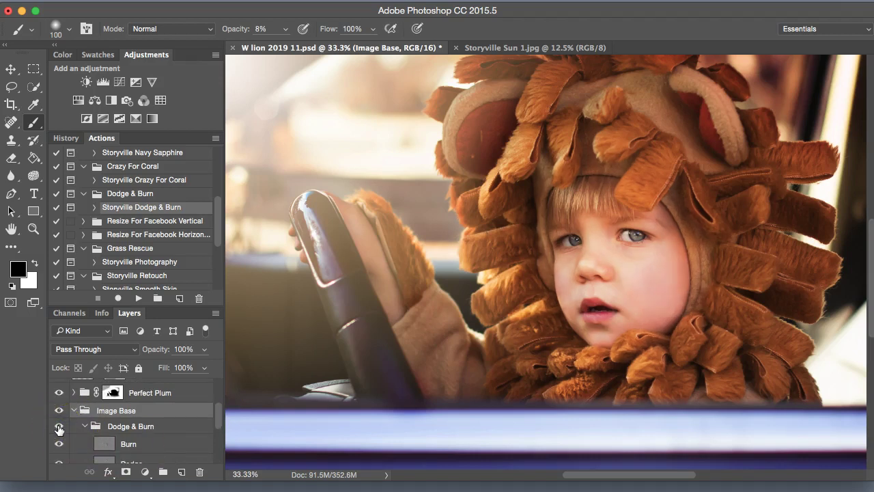
click(57, 427)
click(60, 427)
key(super+minus)
key(super+minus)
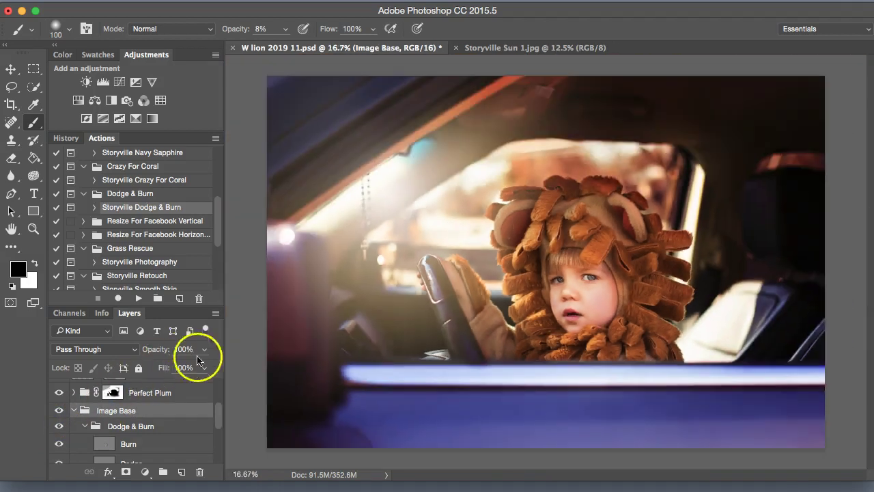
Put all layers and groups above the Background, from Eye Color Enhancements down to Brighten Up, into one new group.
drag(222, 422, 217, 464)
click(96, 386)
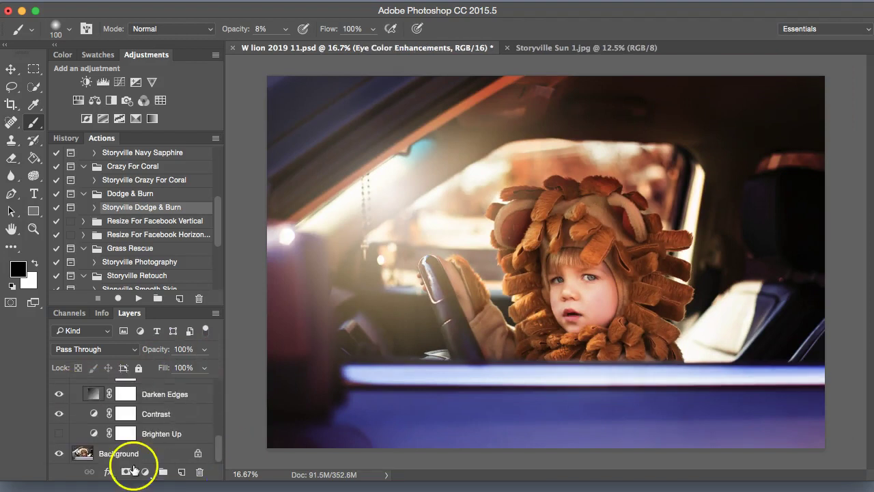
shift+click(99, 434)
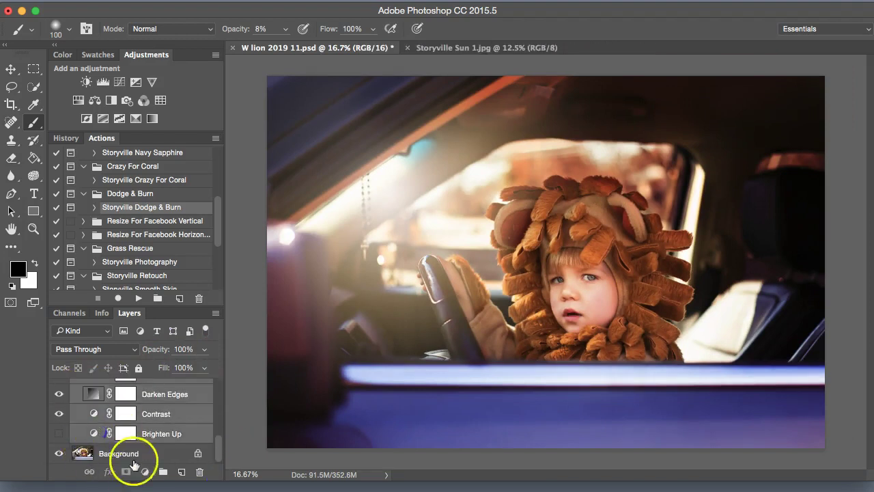
click(163, 472)
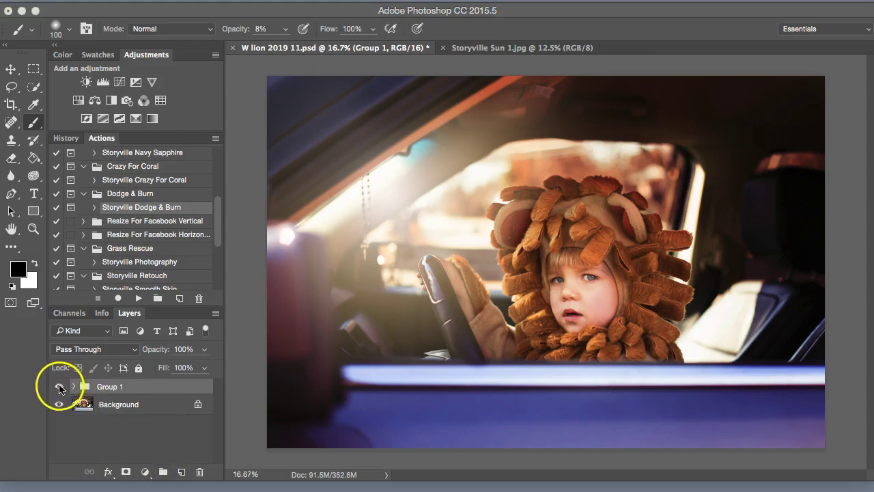
Compare the finished edit with the original photo by toggling the visibility of the group holding all edits.
click(58, 387)
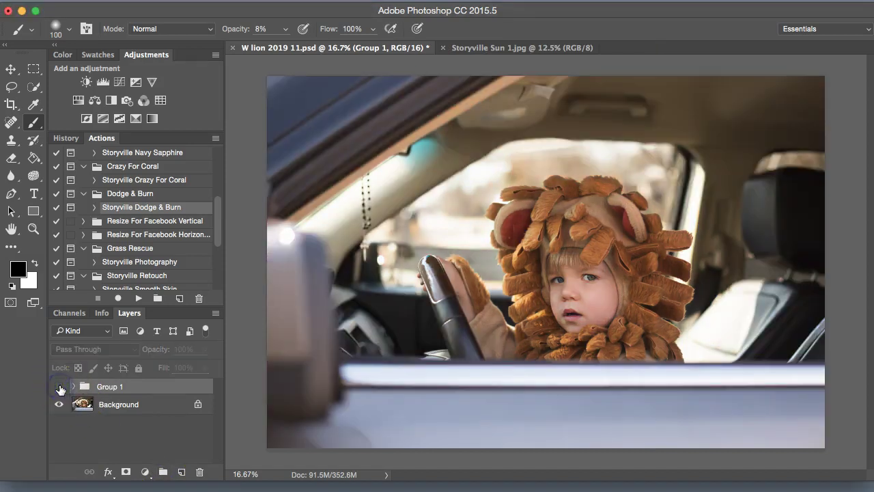
click(59, 387)
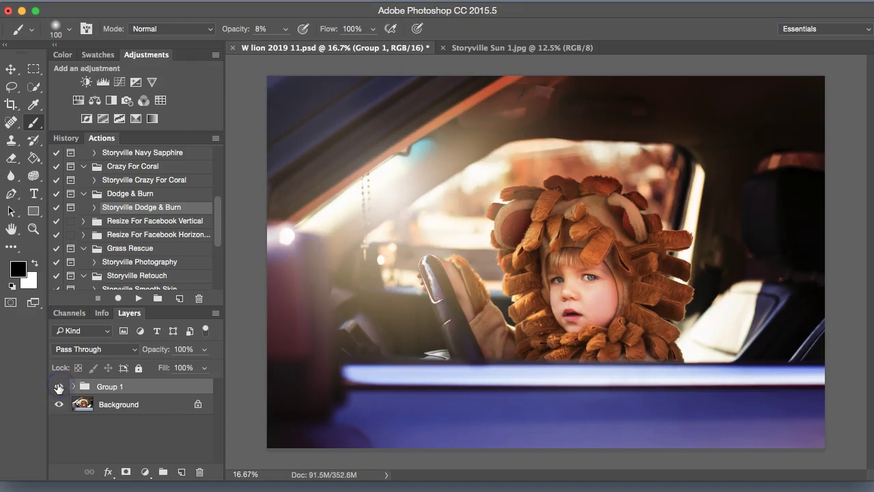
click(59, 387)
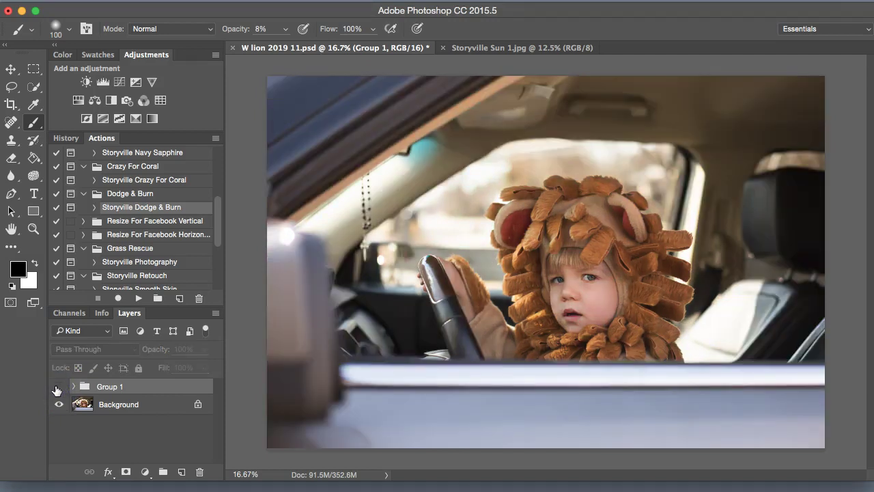